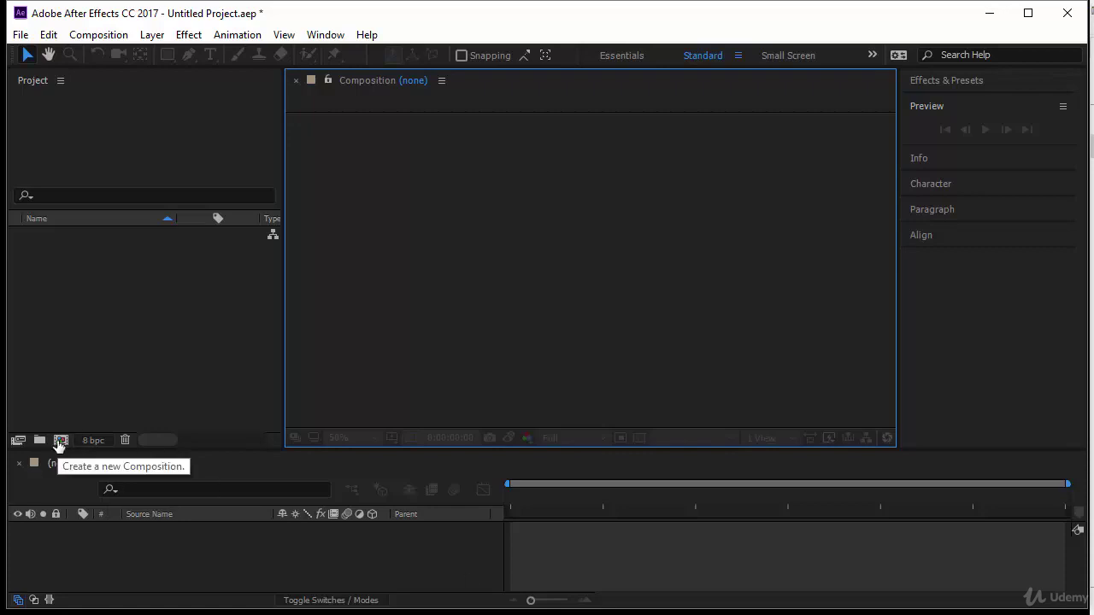
Create a composition named Text Overview using the HDV/HDTV 720 25 preset, 3 seconds long, with a deep cyan background.
{"action": "left_click", "coordinate": [60, 443]}
{"action": "type", "text": "Text "}
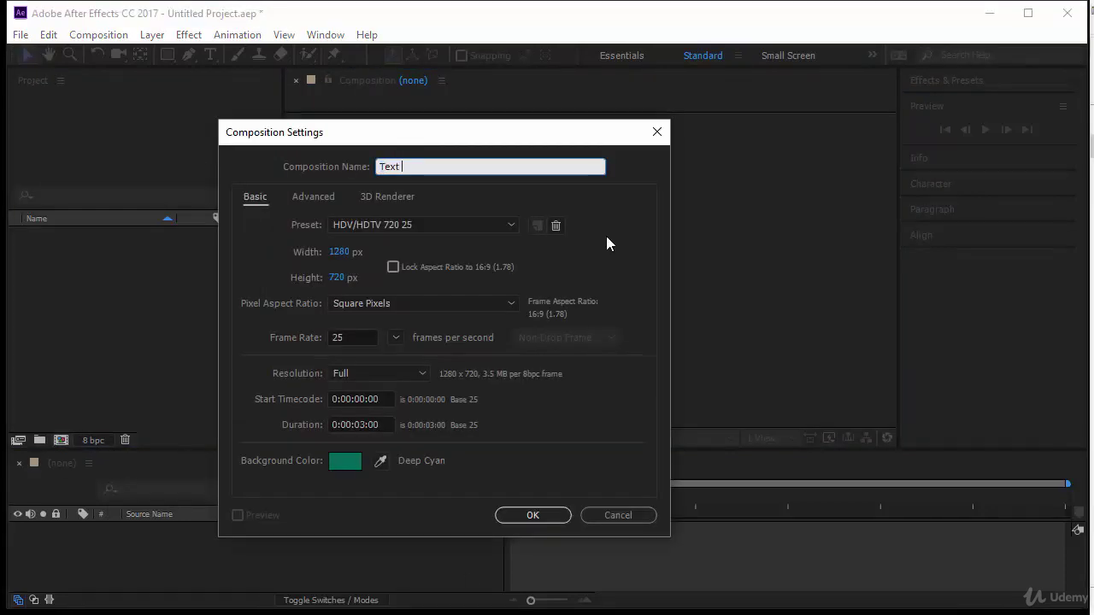
{"action": "type", "text": "Overview"}
{"action": "left_click", "coordinate": [349, 463]}
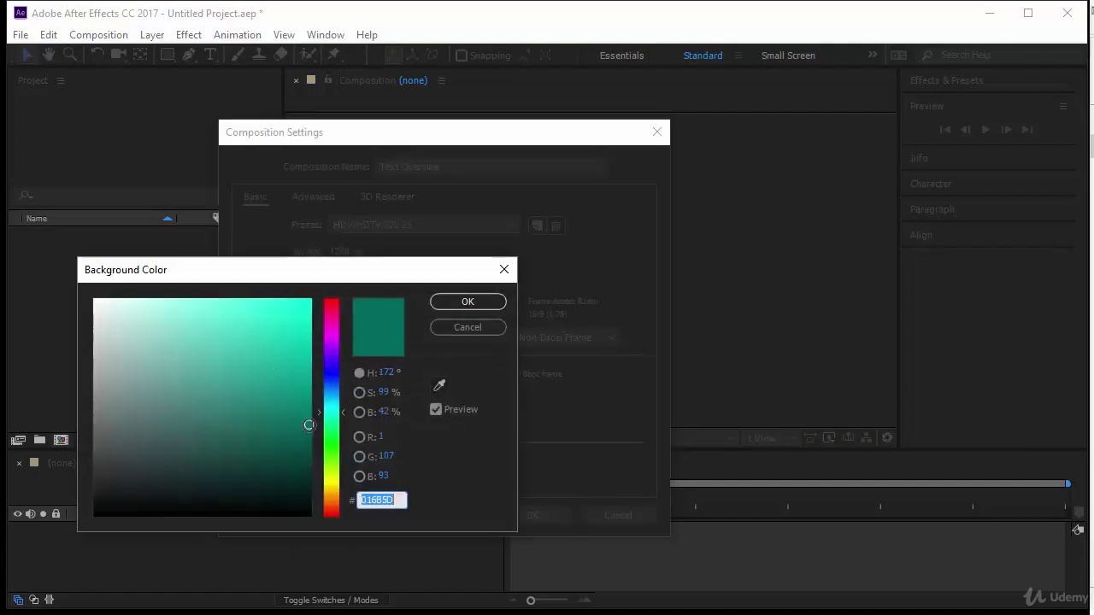
{"action": "left_click", "coordinate": [468, 302]}
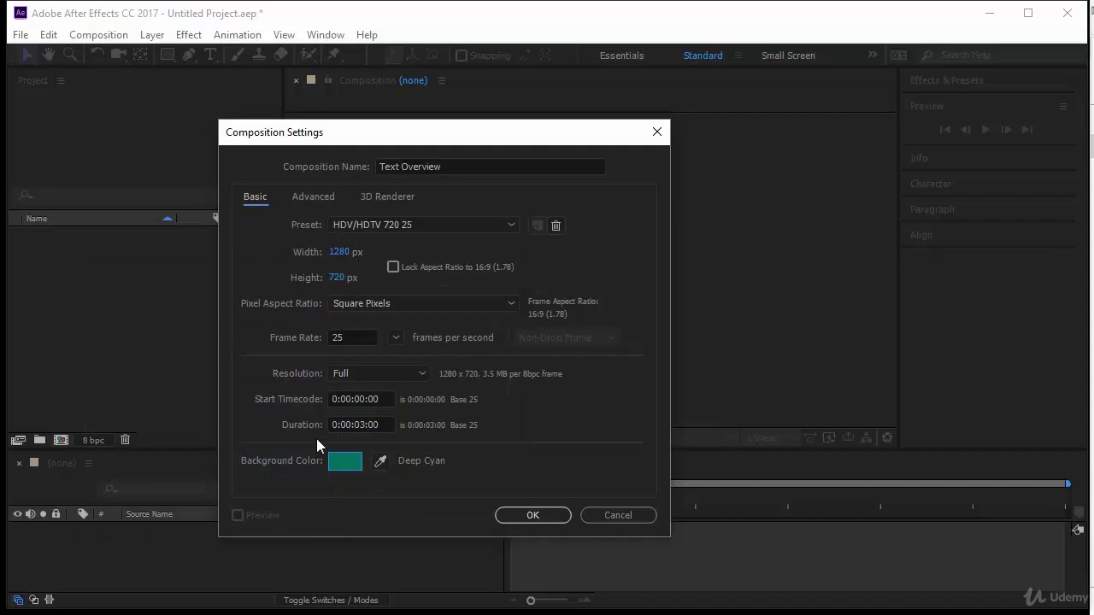
{"action": "left_click", "coordinate": [532, 516]}
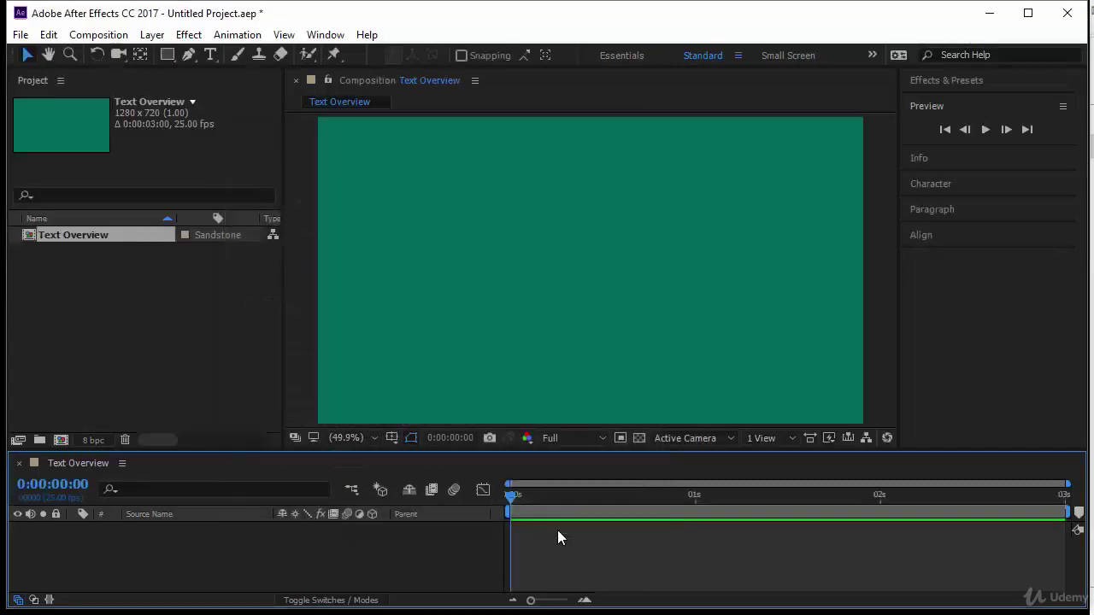
{"action": "left_click", "coordinate": [955, 183]}
{"action": "left_click", "coordinate": [961, 155]}
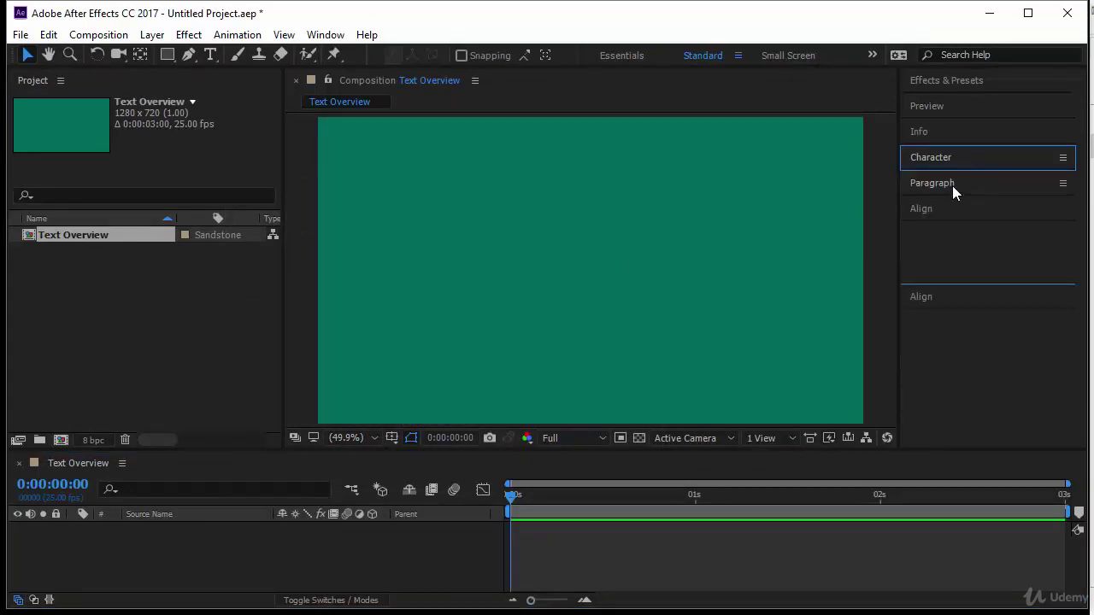
{"action": "left_click", "coordinate": [952, 185]}
{"action": "left_click", "coordinate": [960, 181]}
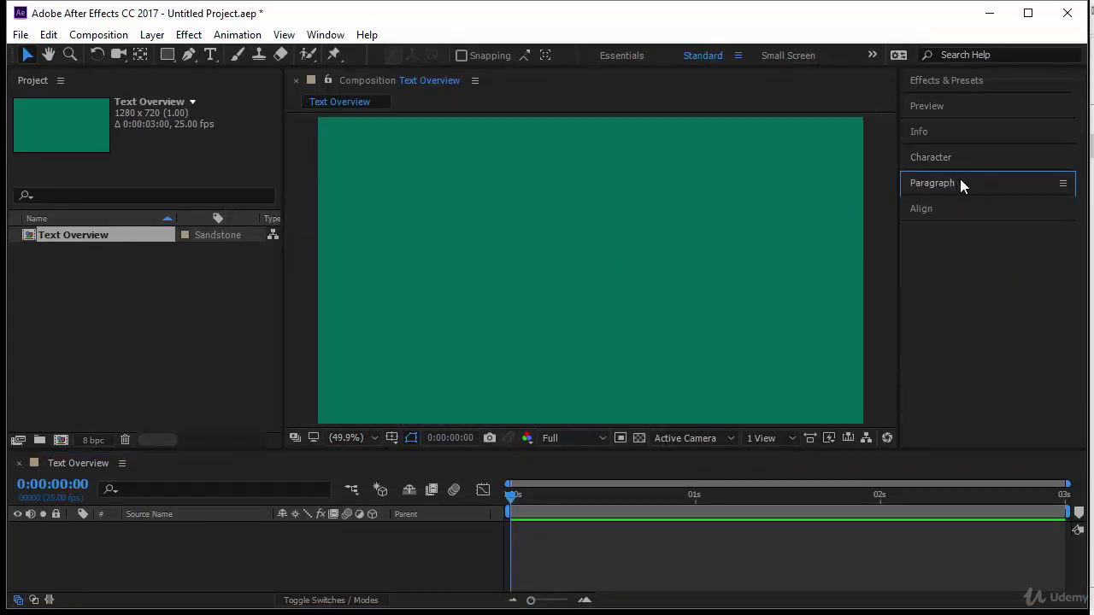
{"action": "left_click", "coordinate": [324, 36]}
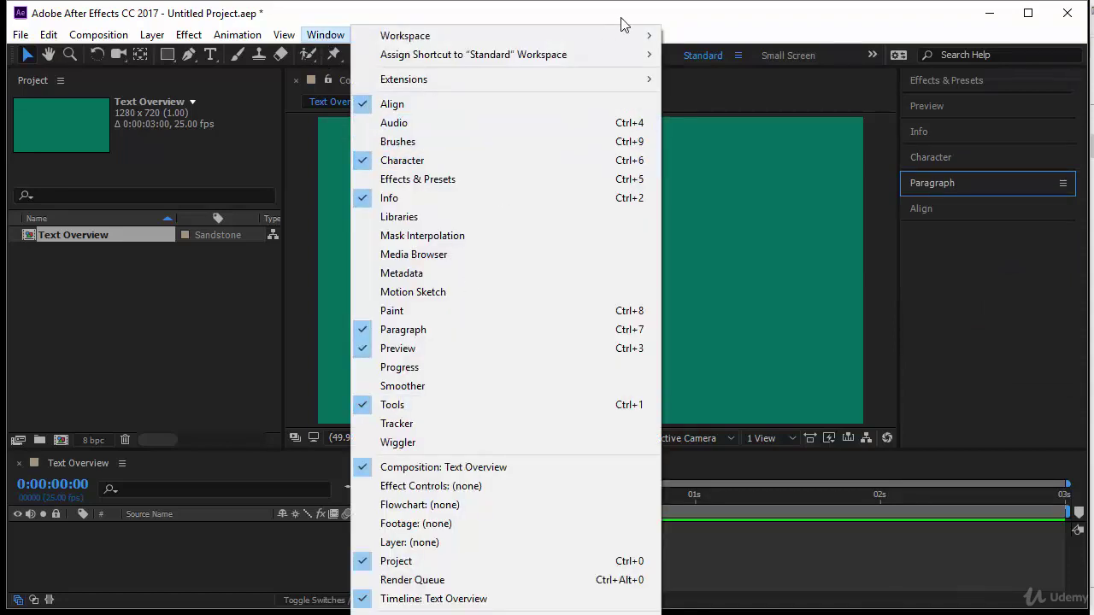
{"action": "left_click", "coordinate": [977, 271]}
Reset all character formatting to its default settings.
{"action": "left_click", "coordinate": [948, 158]}
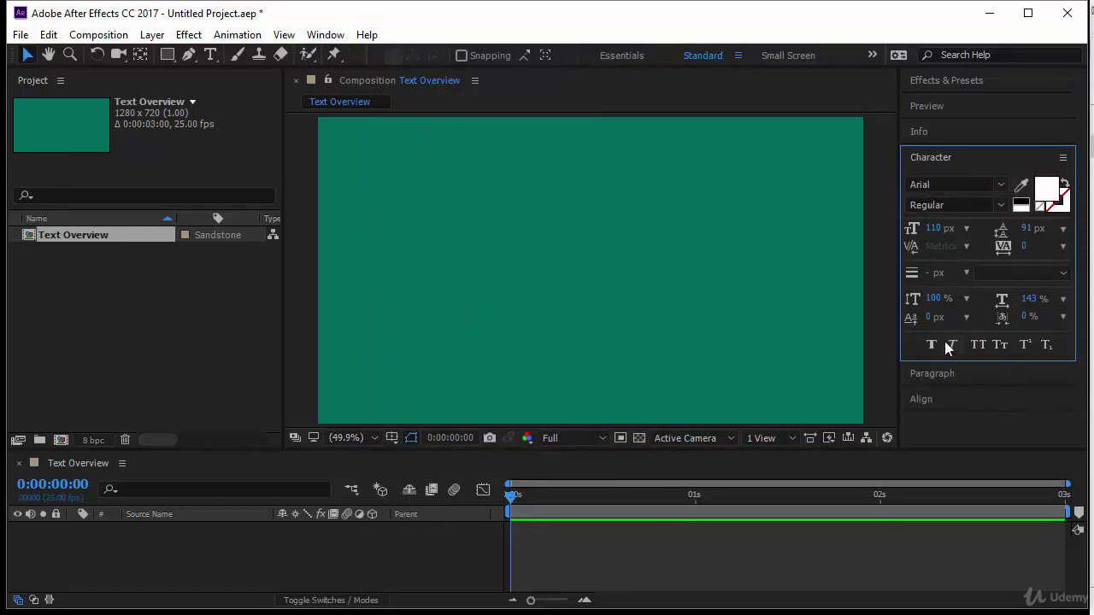
{"action": "left_click", "coordinate": [1063, 159]}
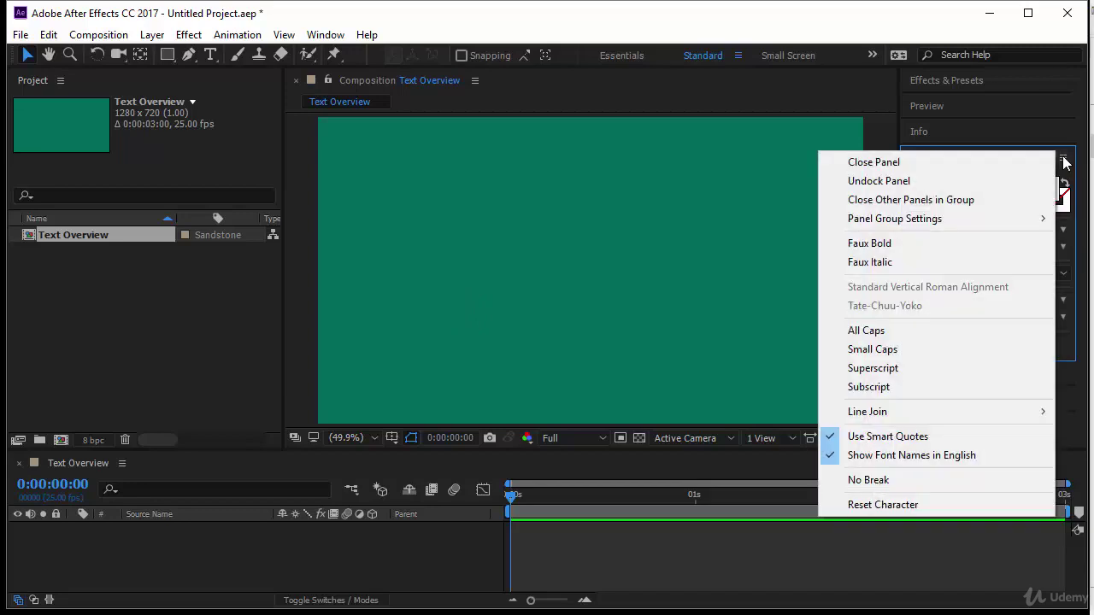
{"action": "left_click", "coordinate": [910, 505]}
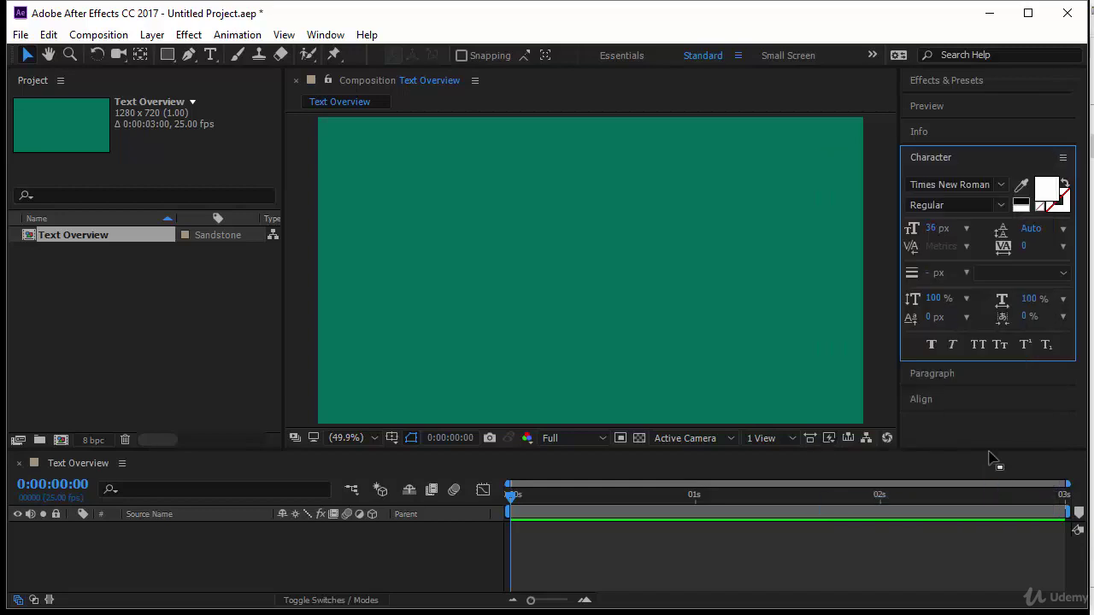
Set the text font to Arial with a size of 110 px.
{"action": "left_click", "coordinate": [940, 186]}
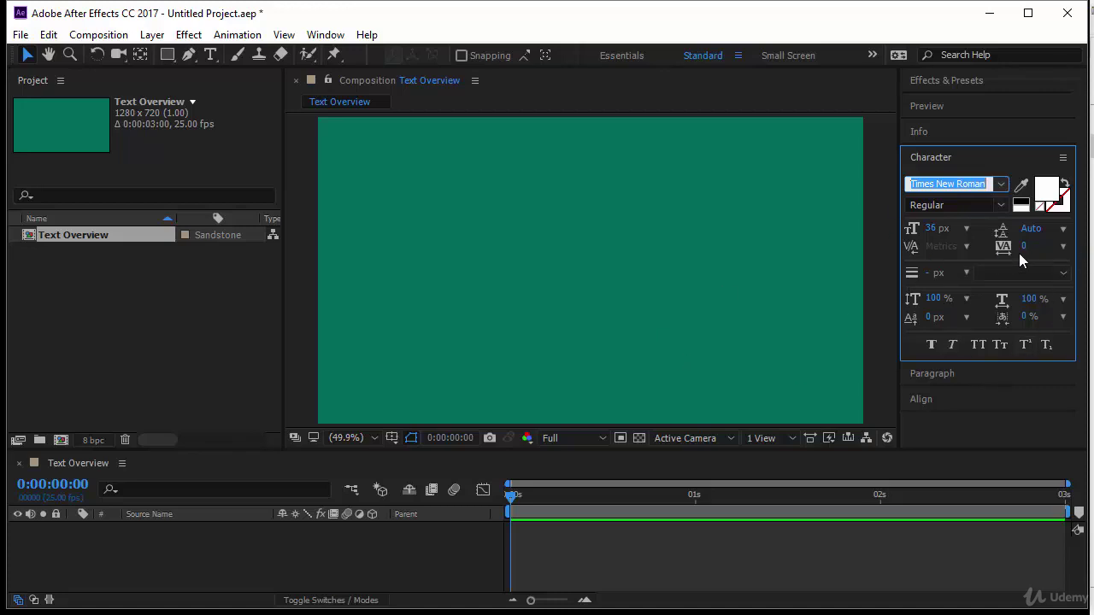
{"action": "type", "text": "Arial"}
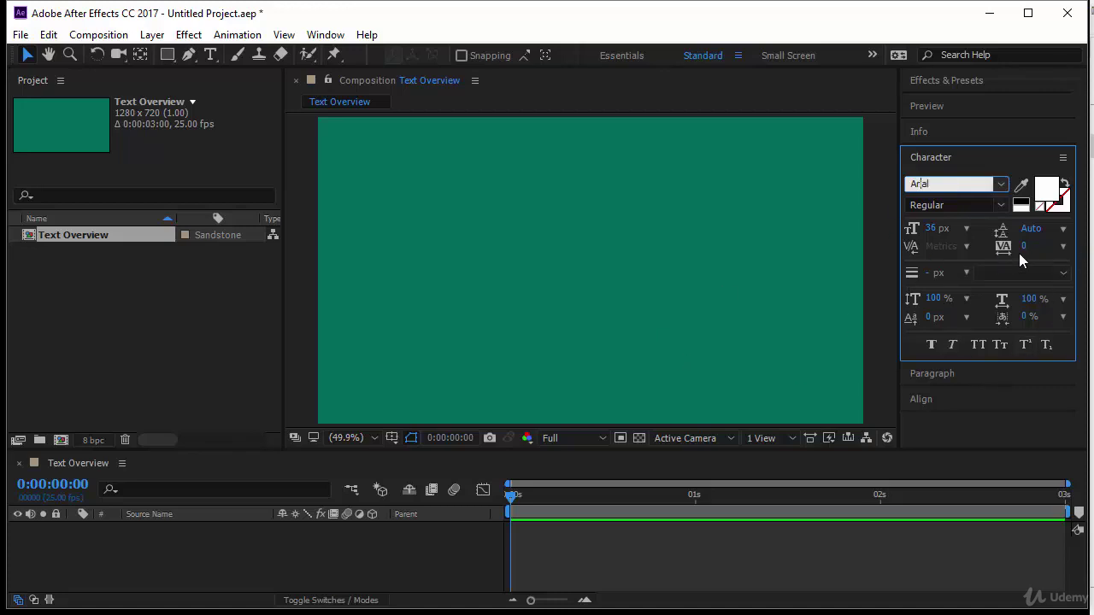
{"action": "left_click", "coordinate": [930, 228]}
{"action": "type", "text": "110"}
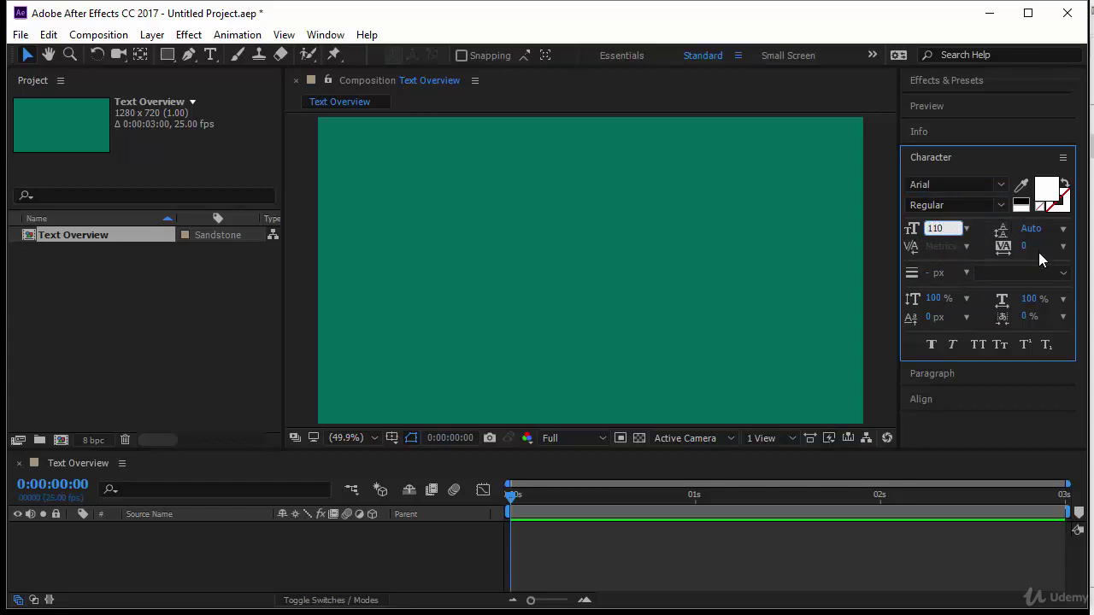
Create a text layer in the composition reading "motion", "graphics" and "animation" on three separate lines.
{"action": "left_click", "coordinate": [210, 54]}
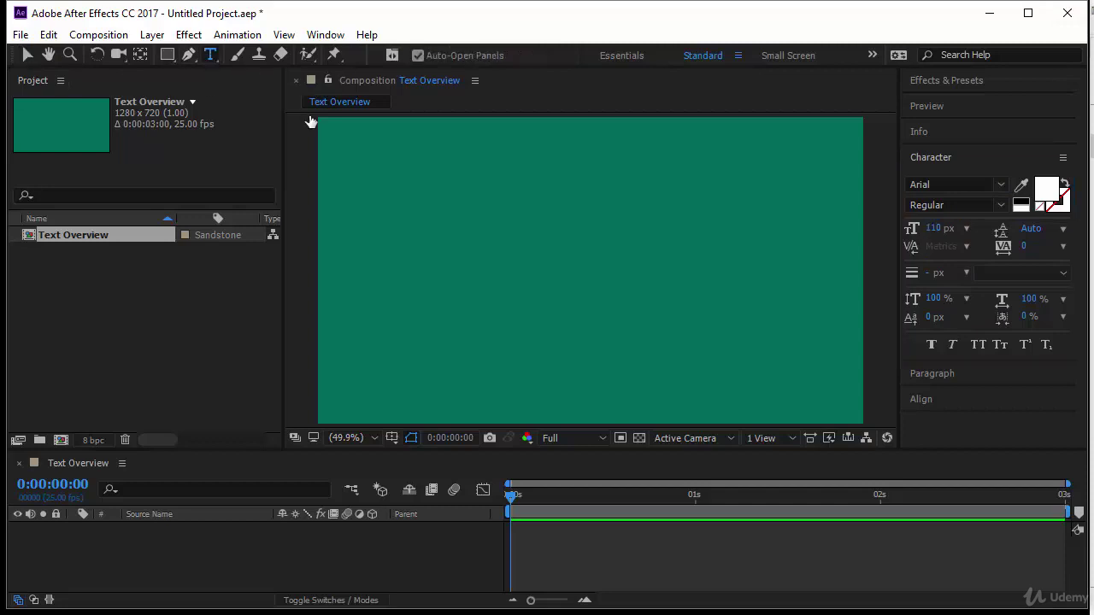
{"action": "left_click", "coordinate": [479, 219]}
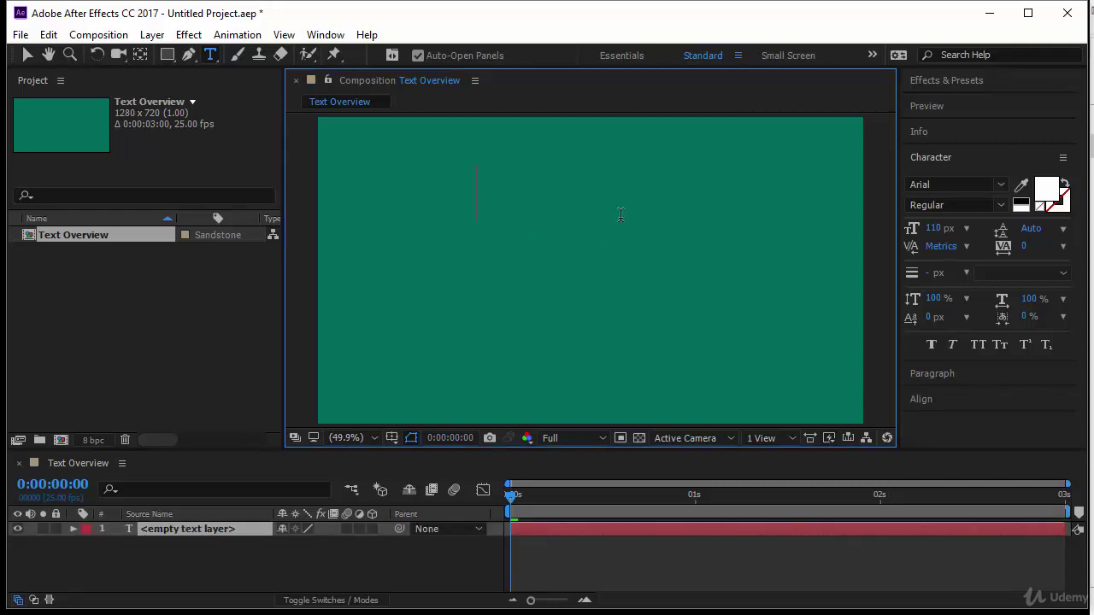
{"action": "type", "text": "motion"}
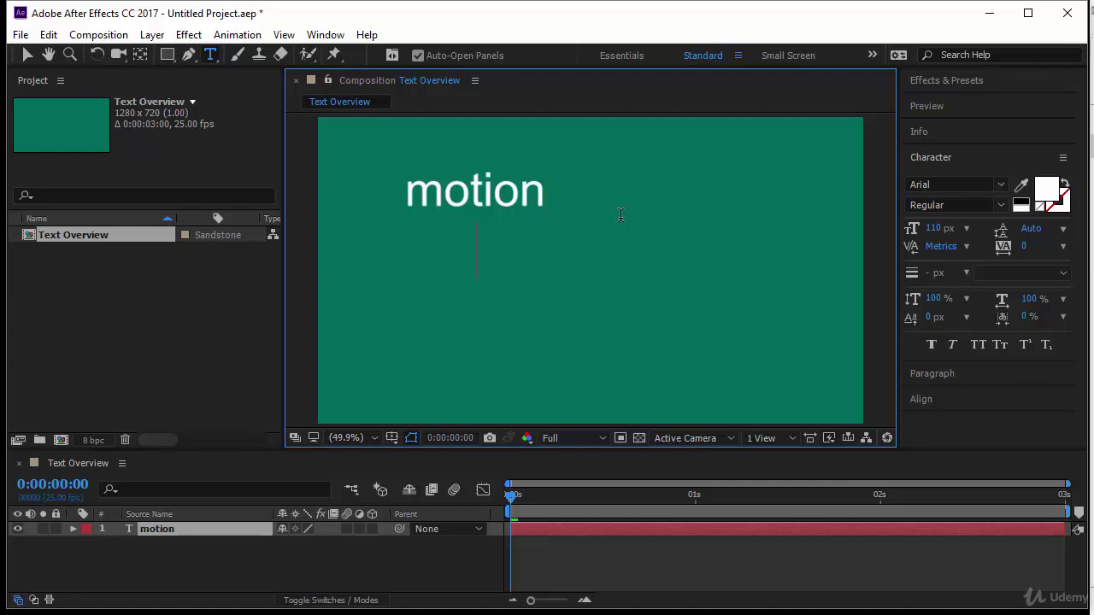
{"action": "type", "text": "graph"}
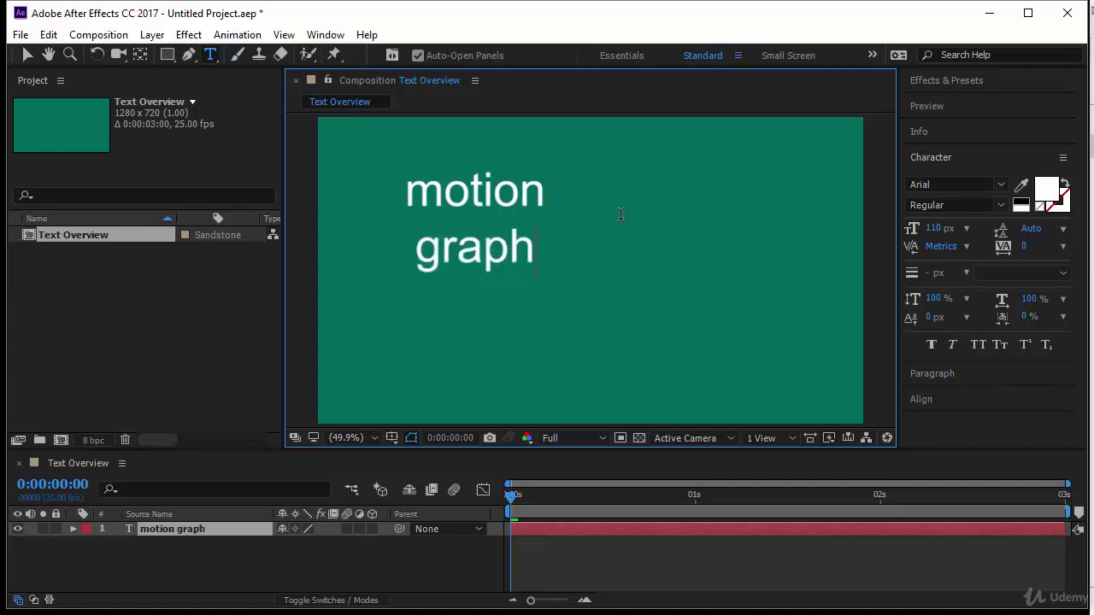
{"action": "type", "text": "ics animation"}
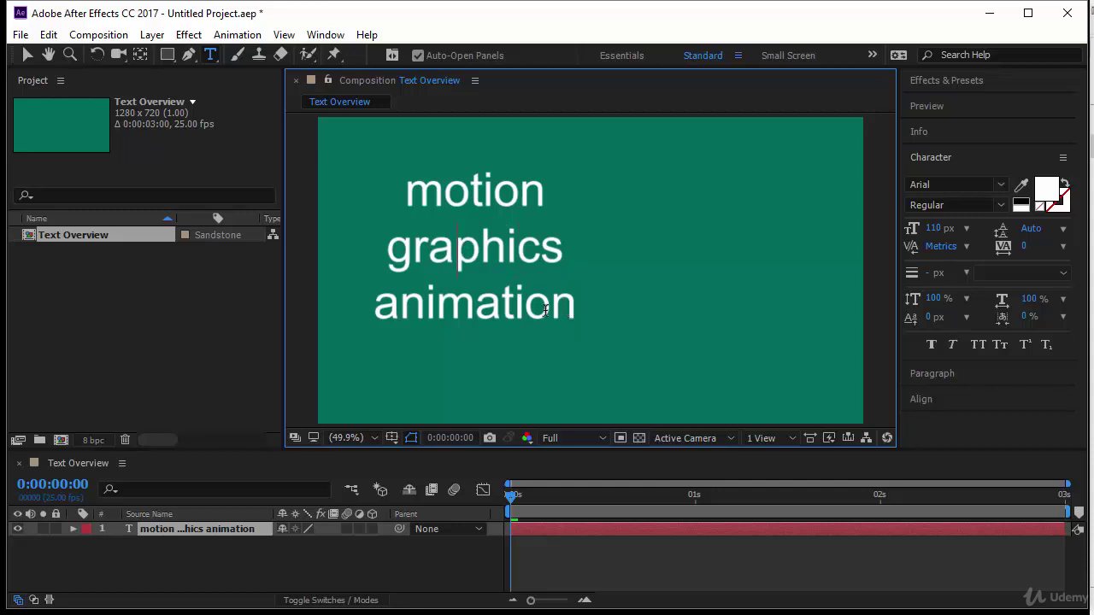
Insert extra letters in the middle of the word "graphics" and delete them again.
{"action": "left_click", "coordinate": [480, 255]}
{"action": "type", "text": "ff"}
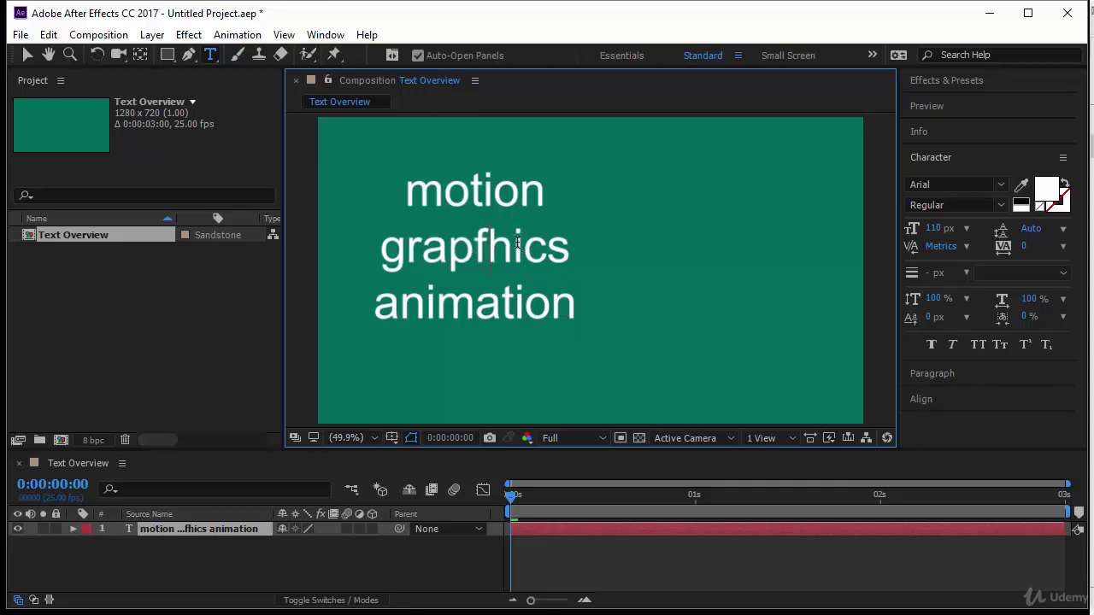
{"action": "key", "text": "BackSpace"}
{"action": "key", "text": "BackSpace"}
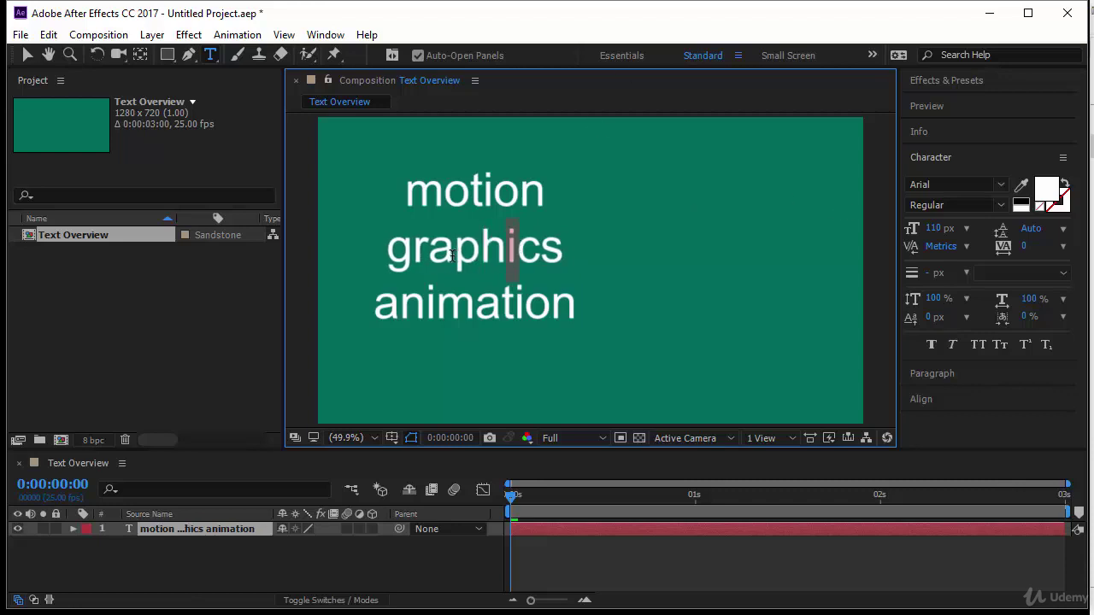
Try faux bold on only the letters "phi" in "graphics", and turn it off again.
{"action": "left_click_drag", "start_coordinate": [517, 247], "coordinate": [454, 248]}
{"action": "left_click", "coordinate": [934, 346]}
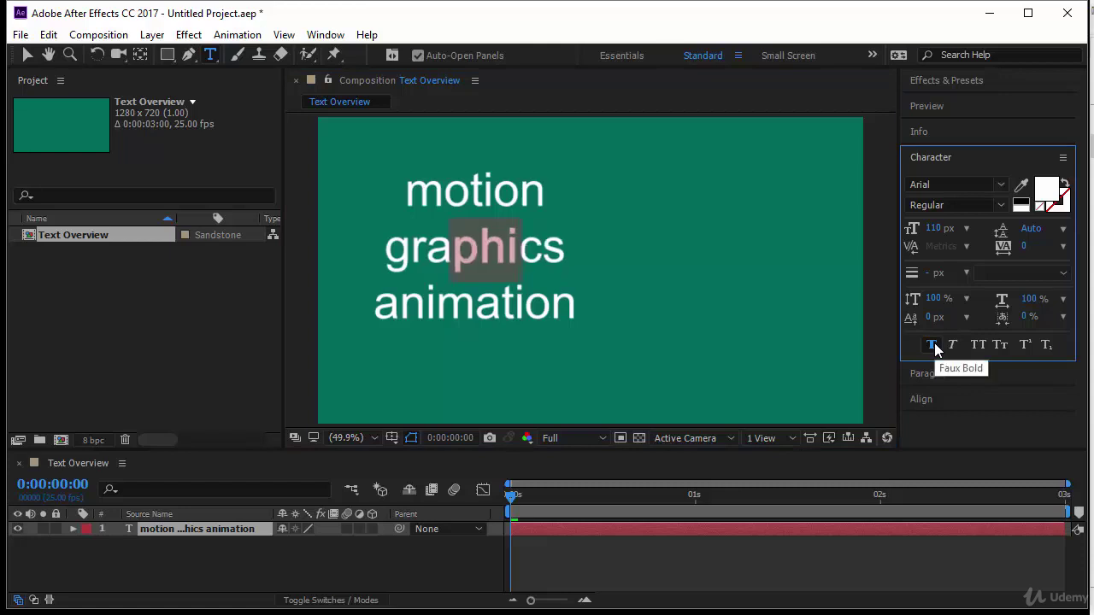
{"action": "left_click", "coordinate": [934, 345]}
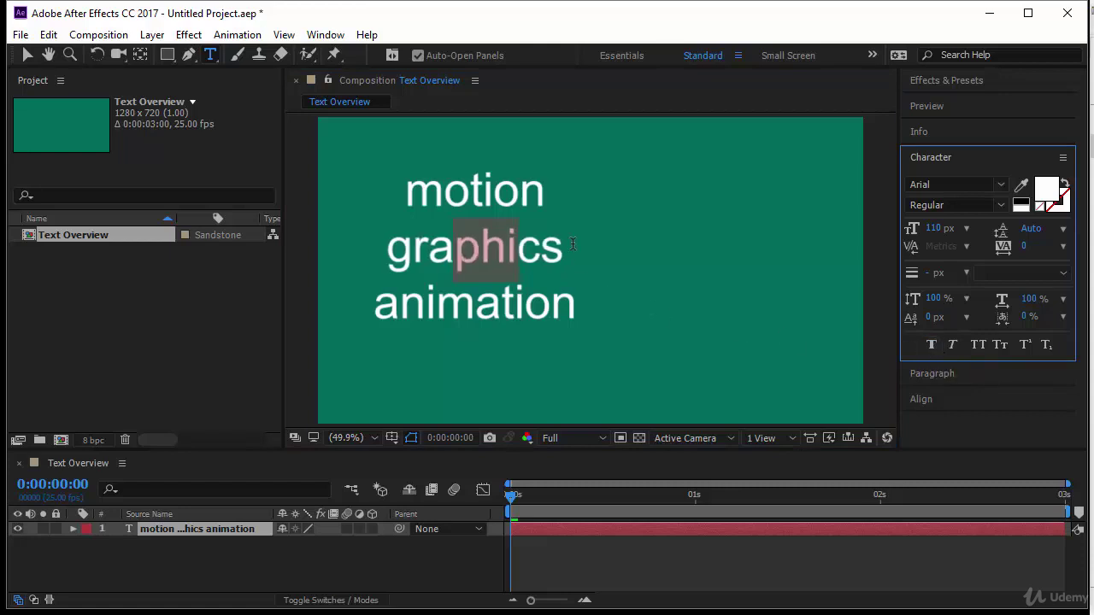
{"action": "left_click", "coordinate": [521, 248]}
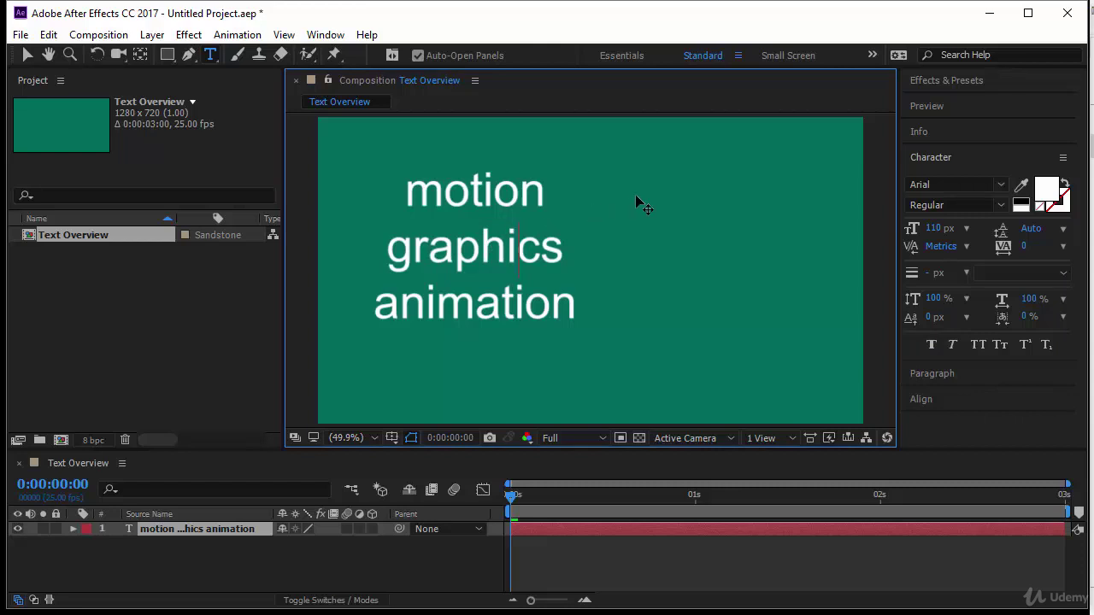
Move the text block closer to the frame's centre and format the word "graphics" in all caps with faux bold.
{"action": "left_click_drag", "start_coordinate": [637, 197], "coordinate": [698, 204]}
{"action": "left_click", "coordinate": [696, 202]}
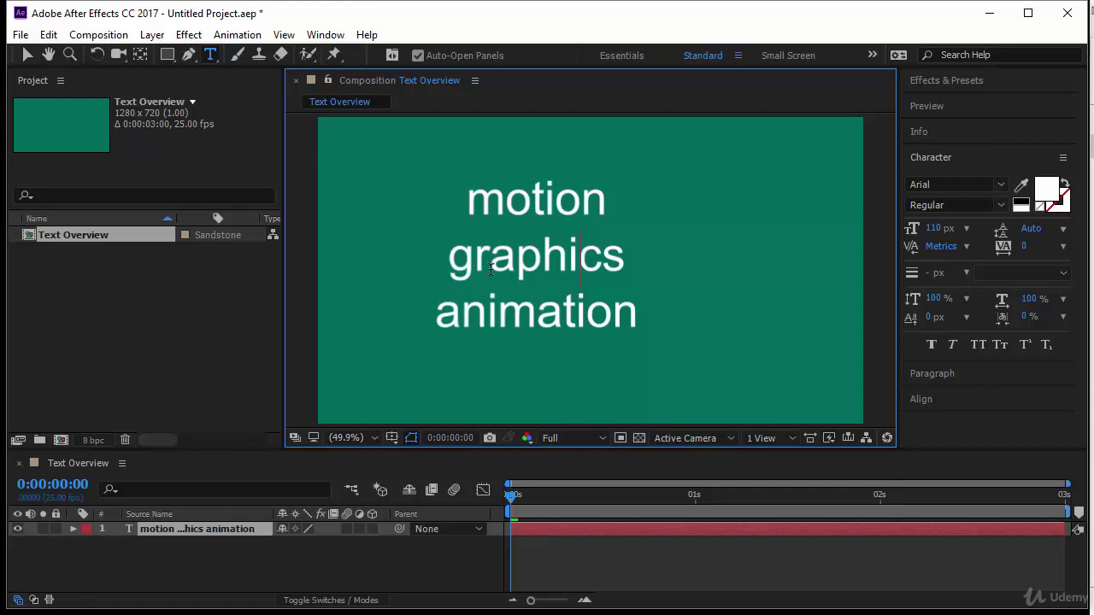
{"action": "left_click_drag", "start_coordinate": [446, 256], "coordinate": [641, 261]}
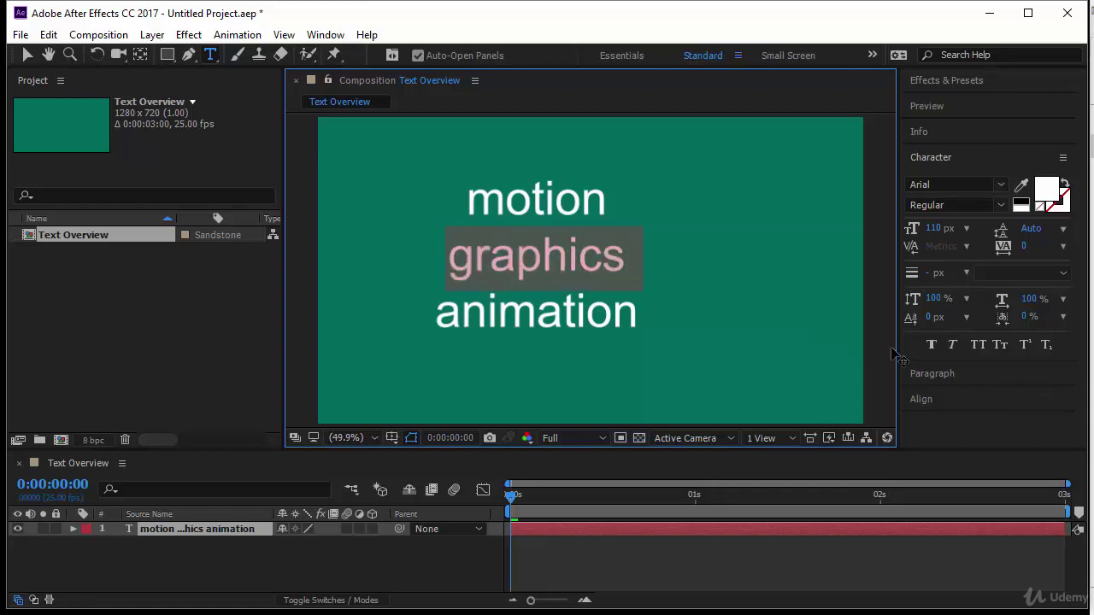
{"action": "left_click", "coordinate": [979, 344]}
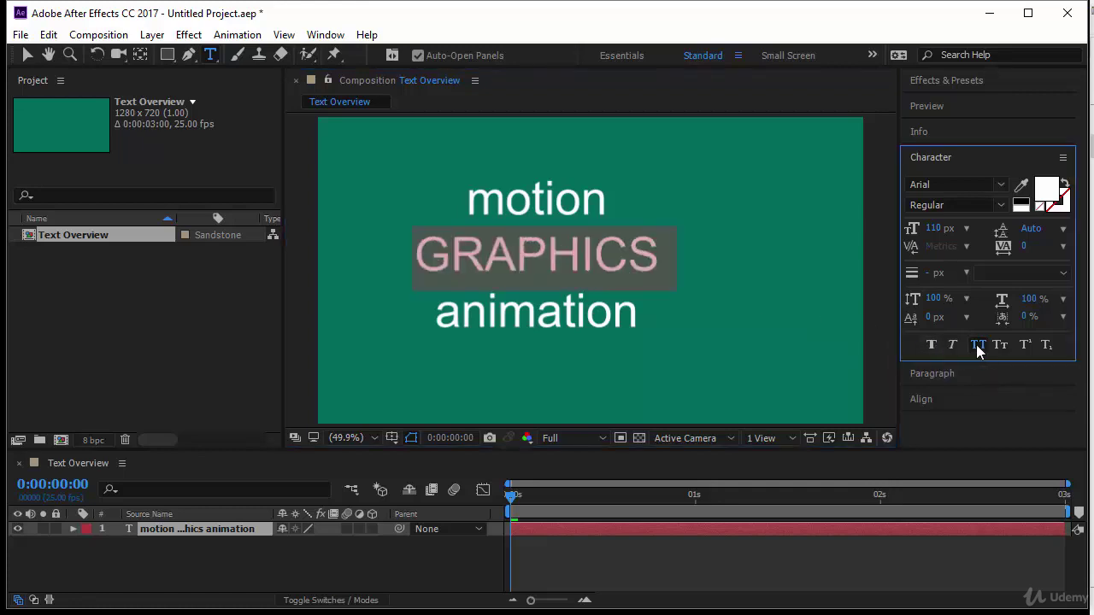
{"action": "left_click", "coordinate": [932, 346]}
Enlarge the word "motion" to 190 px so it spans about the width of "GRAPHICS".
{"action": "left_click_drag", "start_coordinate": [468, 202], "coordinate": [607, 207]}
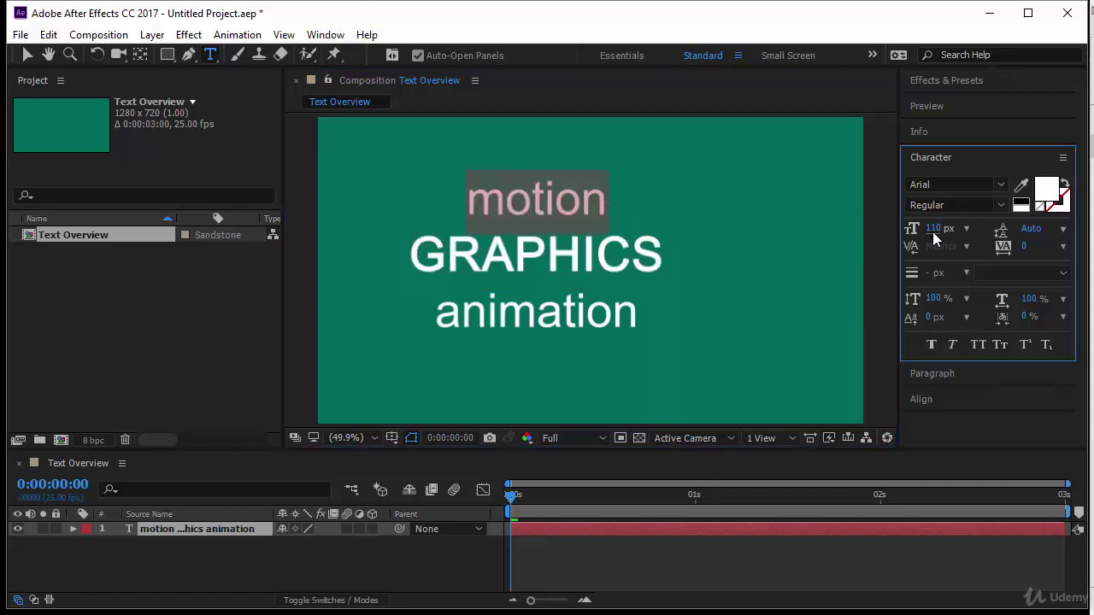
{"action": "left_click_drag", "start_coordinate": [932, 229], "coordinate": [1003, 237]}
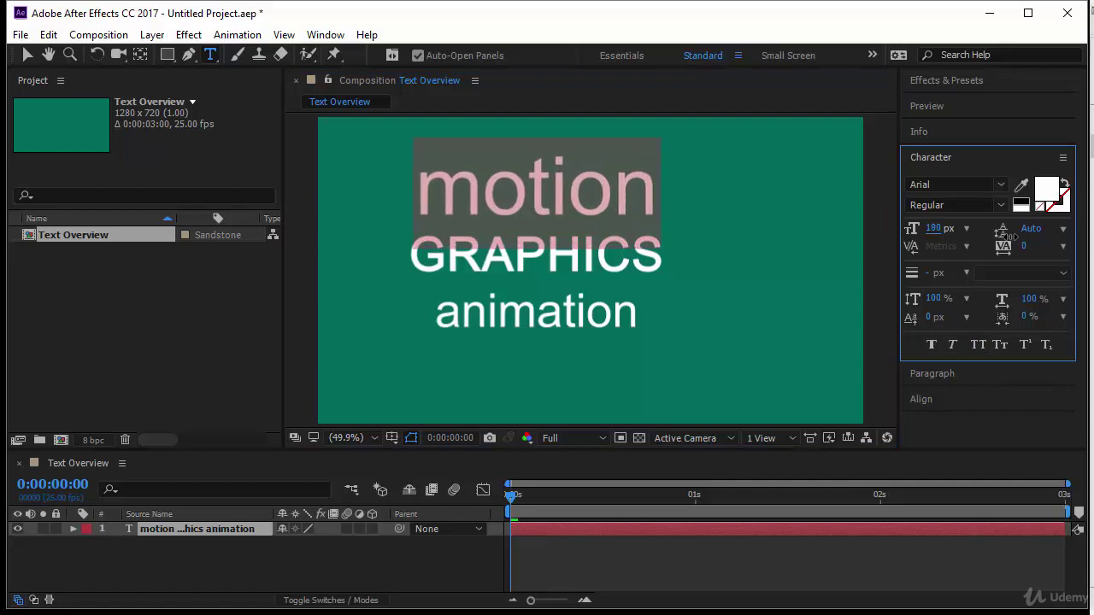
Set the word "animation" to 93 px leading and 125% horizontal scale.
{"action": "left_click_drag", "start_coordinate": [436, 309], "coordinate": [681, 306]}
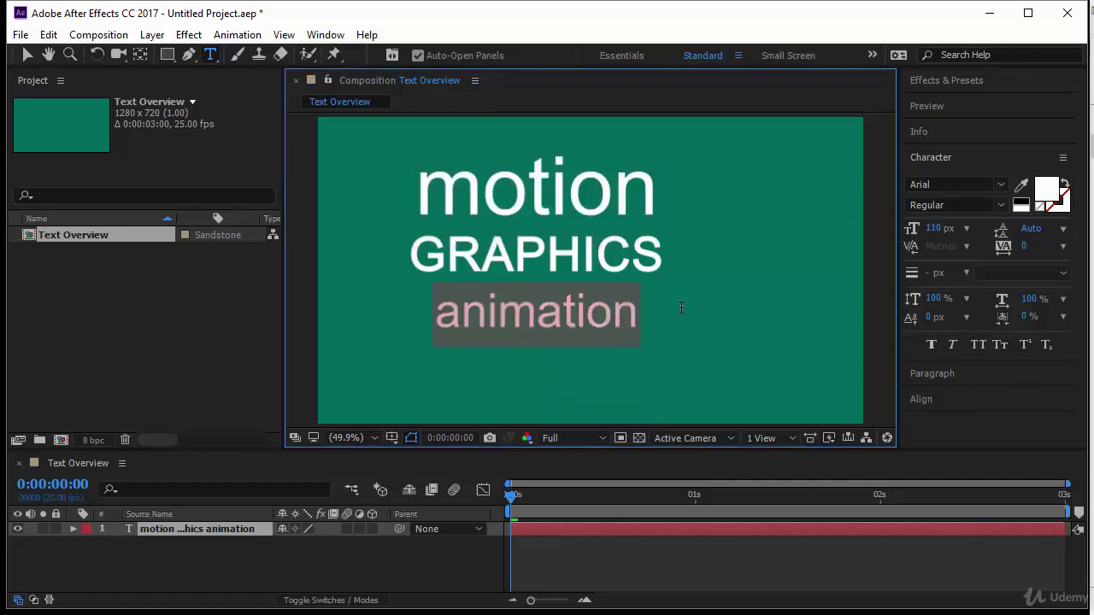
{"action": "left_click_drag", "start_coordinate": [1039, 227], "coordinate": [1025, 233]}
{"action": "left_click_drag", "start_coordinate": [1039, 231], "coordinate": [1038, 231]}
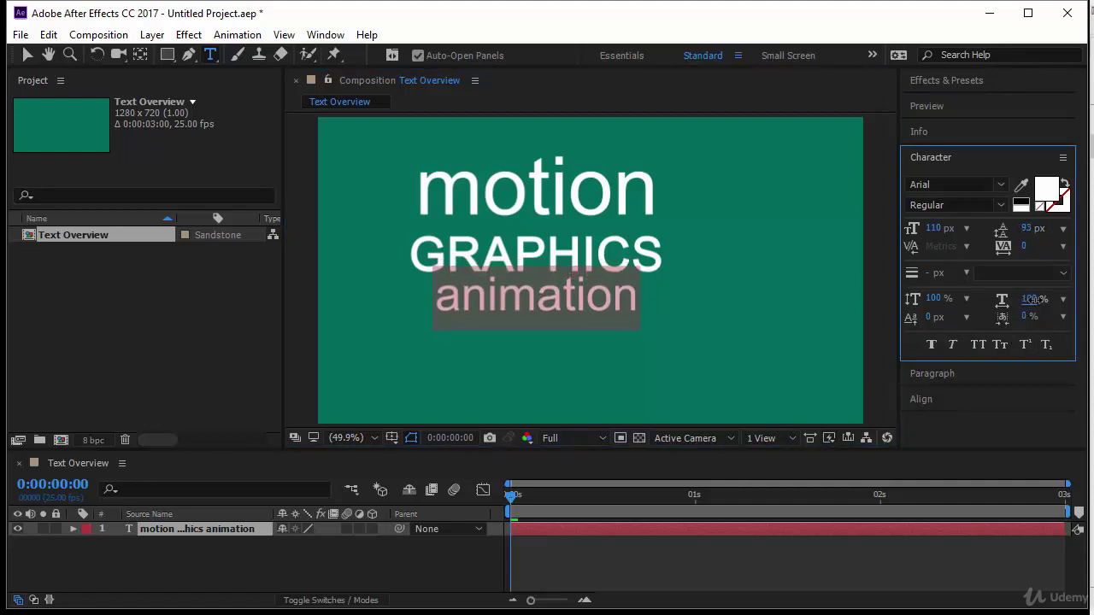
{"action": "left_click_drag", "start_coordinate": [1035, 297], "coordinate": [1058, 299]}
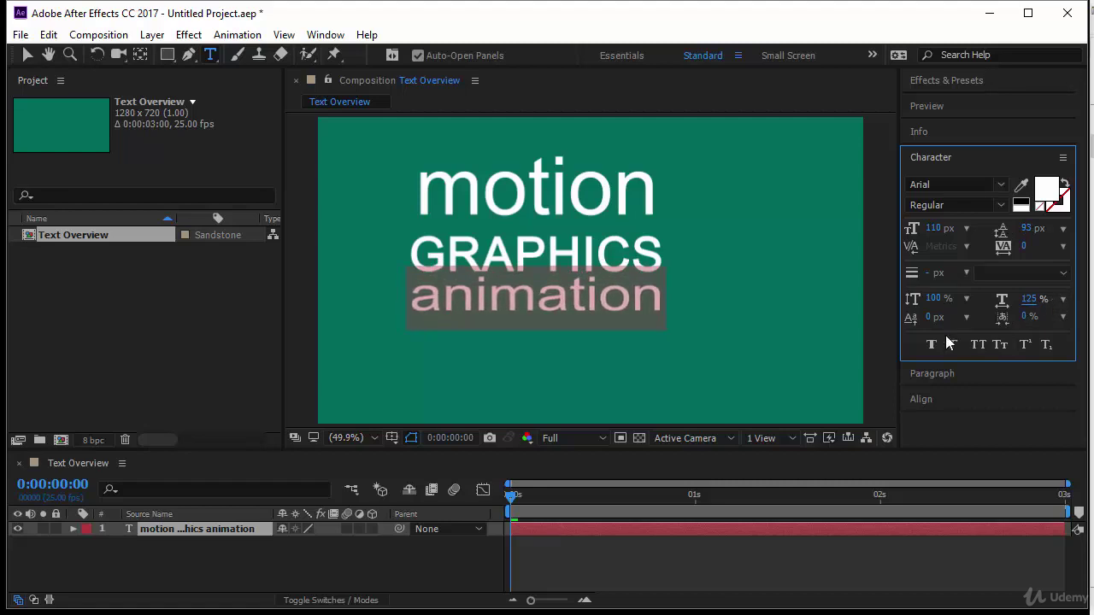
Reposition the whole text layer to the centre of the composition and finish with the Selection tool active.
{"action": "left_click", "coordinate": [684, 177]}
{"action": "left_click_drag", "start_coordinate": [706, 202], "coordinate": [769, 214]}
{"action": "left_click", "coordinate": [684, 252]}
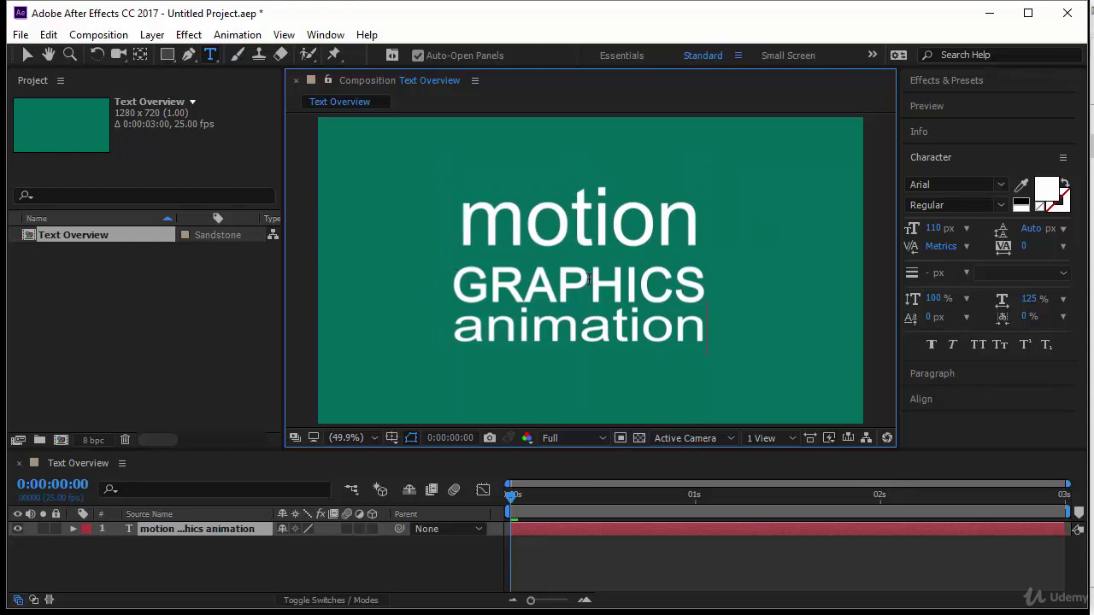
{"action": "left_click", "coordinate": [28, 55]}
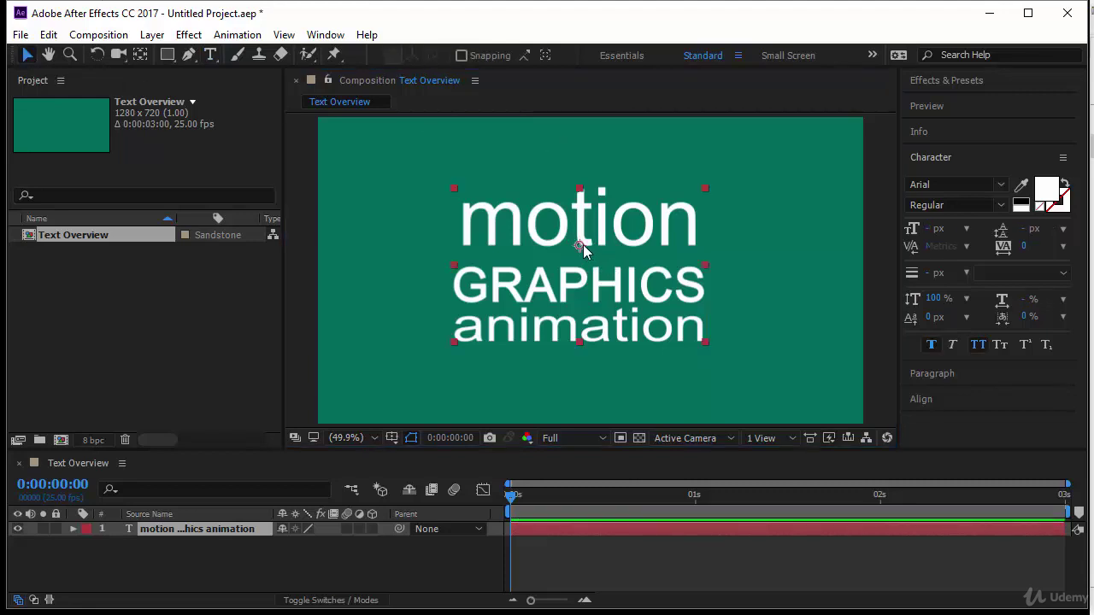
{"action": "mouse_move", "coordinate": [583, 244]}
{"action": "left_mouse_down"}
{"action": "mouse_move", "coordinate": [576, 229]}
{"action": "mouse_move", "coordinate": [593, 220]}
{"action": "mouse_move", "coordinate": [589, 244]}
{"action": "left_mouse_up"}
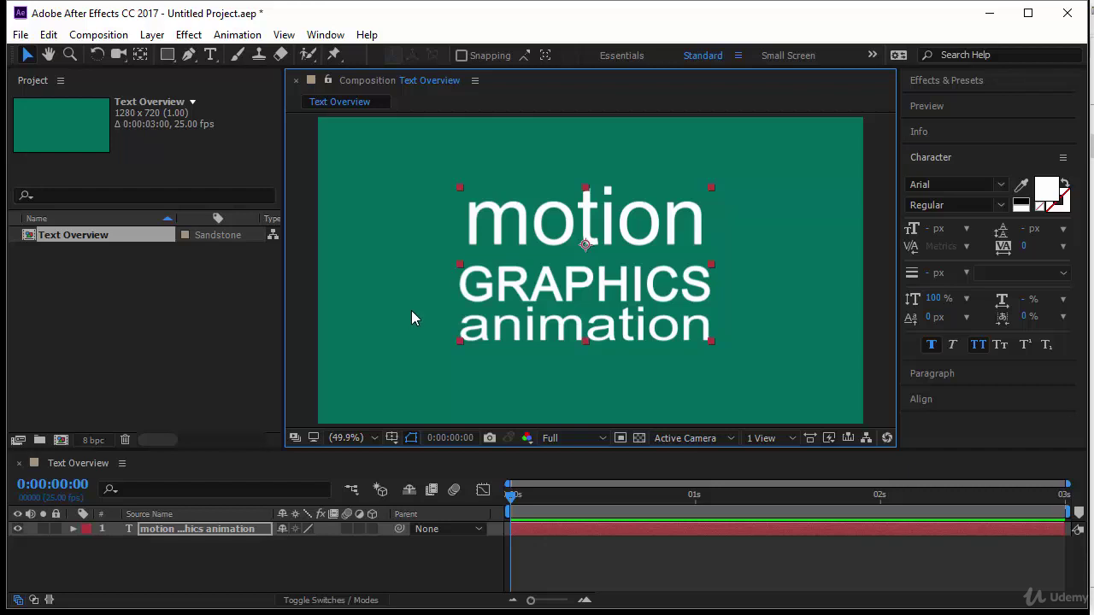
{"action": "left_click", "coordinate": [41, 65]}
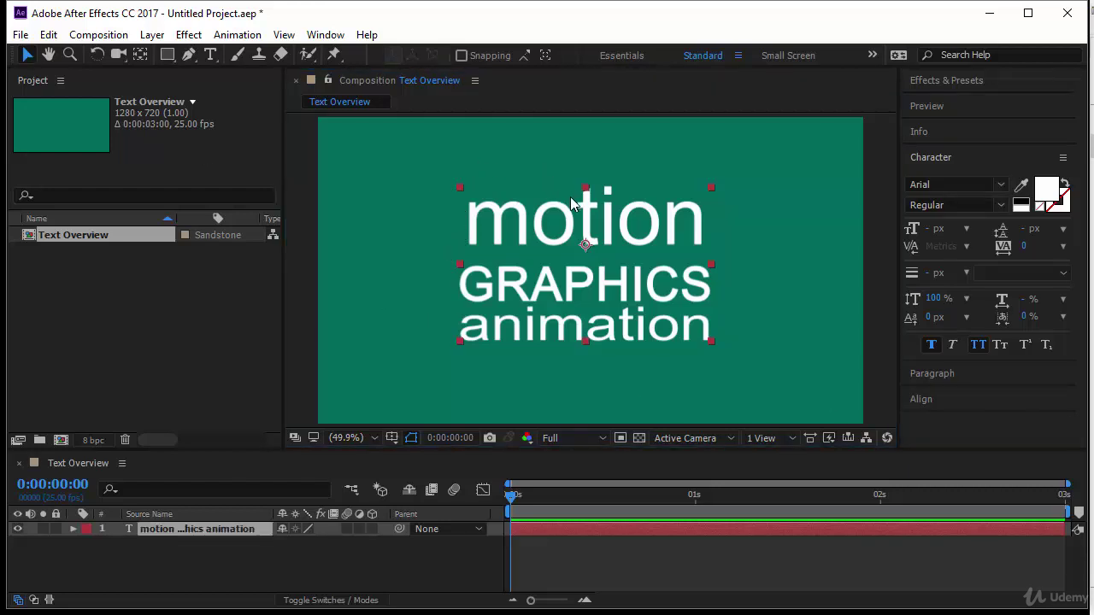
Open the text layer for editing, insert "dd" in the middle of the word "GRAPHICS" and delete those letters again.
{"action": "double_click", "coordinate": [581, 270]}
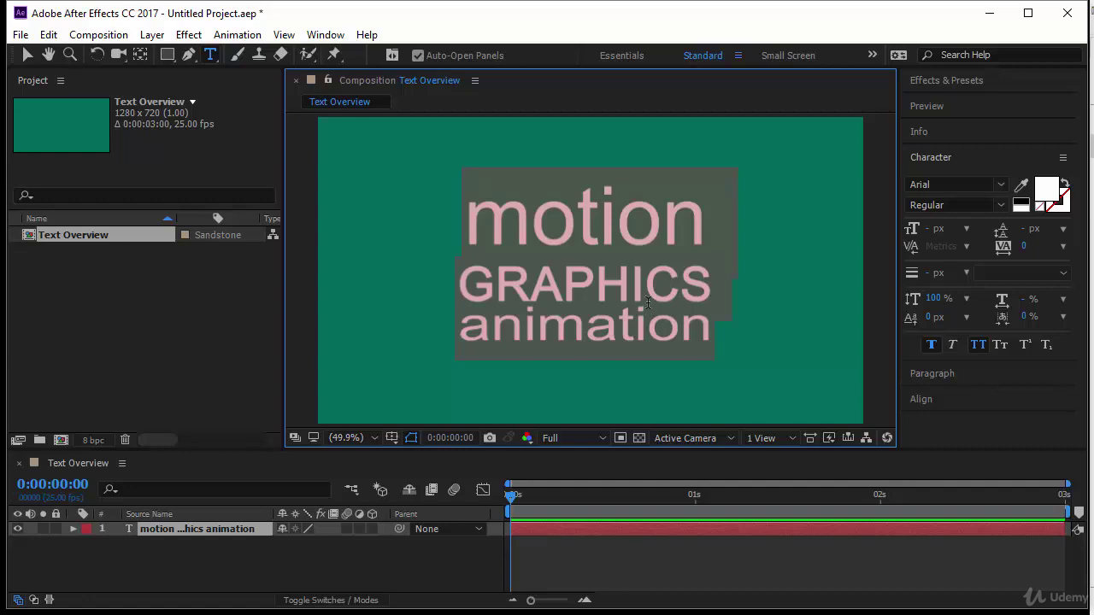
{"action": "left_click", "coordinate": [598, 287]}
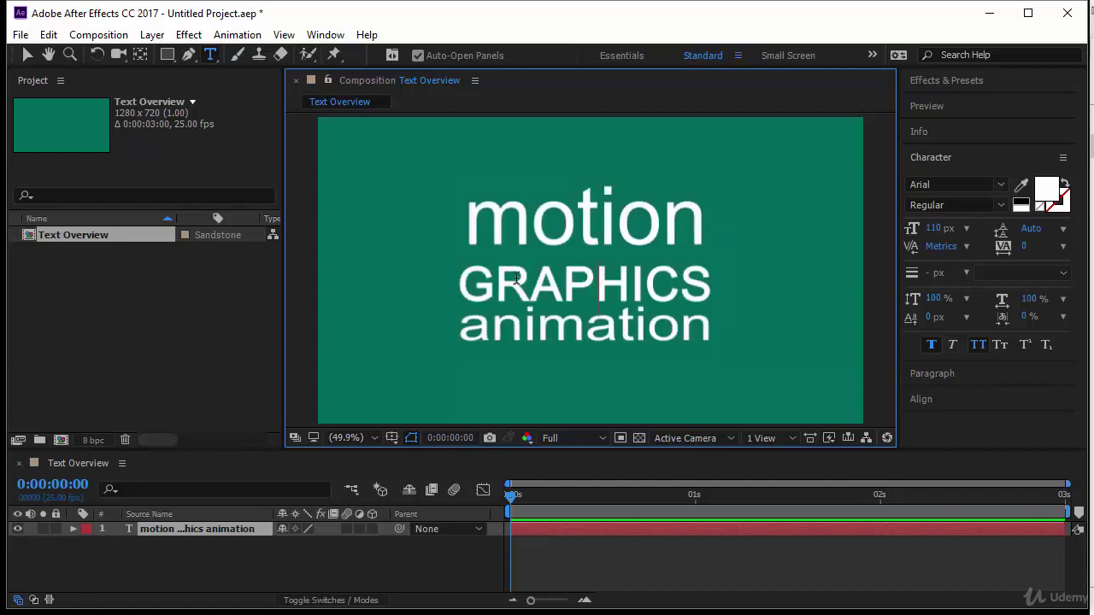
{"action": "type", "text": "dd"}
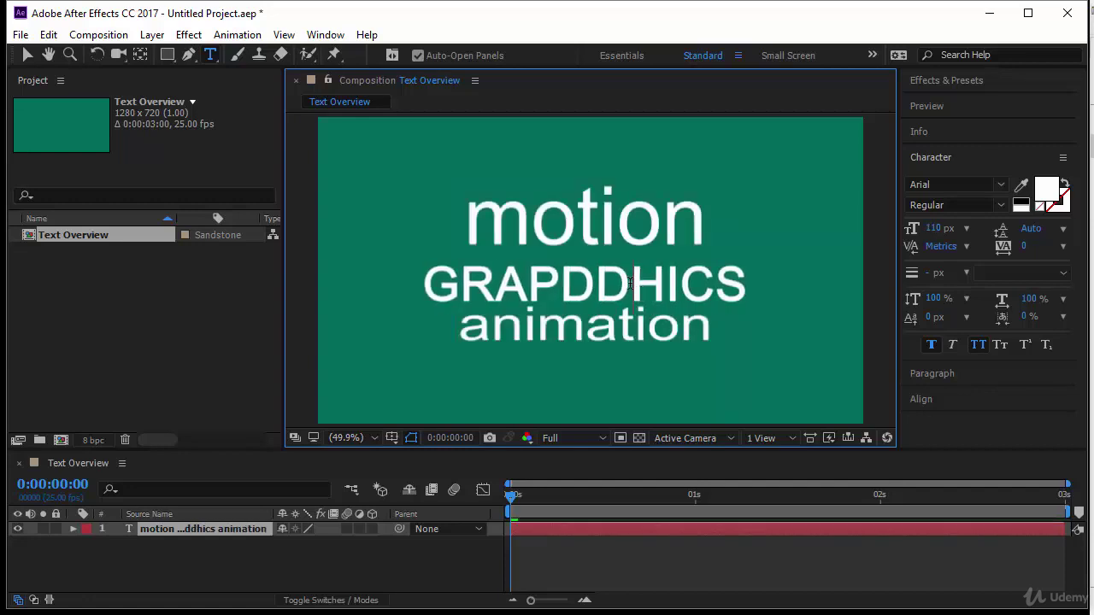
{"action": "key", "text": "BackSpace"}
{"action": "key", "text": "BackSpace"}
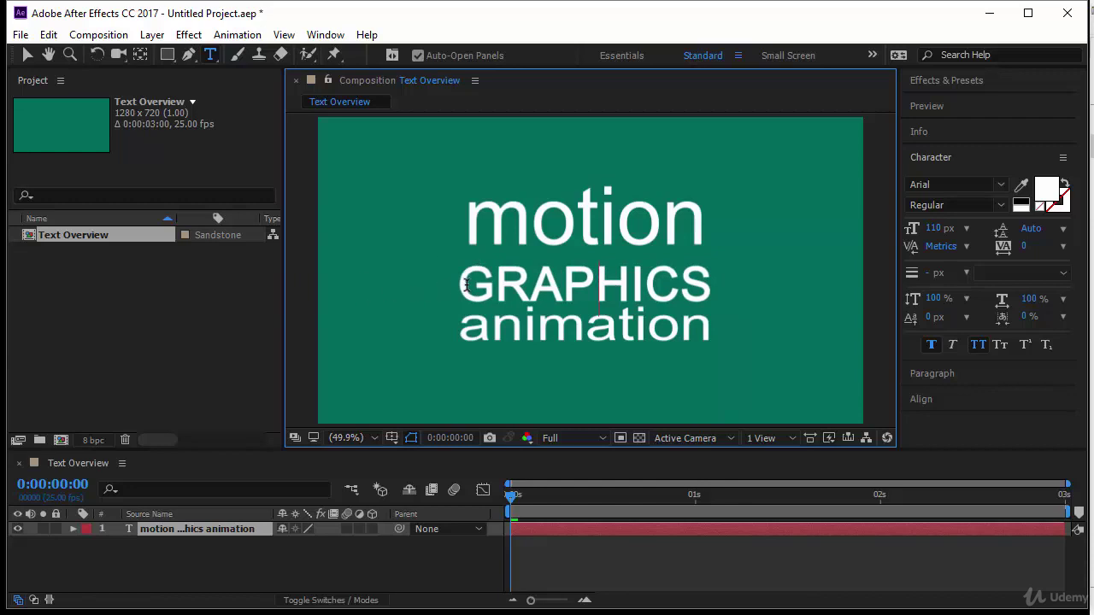
Recolour the word "GRAPHICS" blue (#1800FF), leave text editing and return to the Selection tool.
{"action": "left_click_drag", "start_coordinate": [462, 286], "coordinate": [714, 294]}
{"action": "left_click", "coordinate": [1048, 190]}
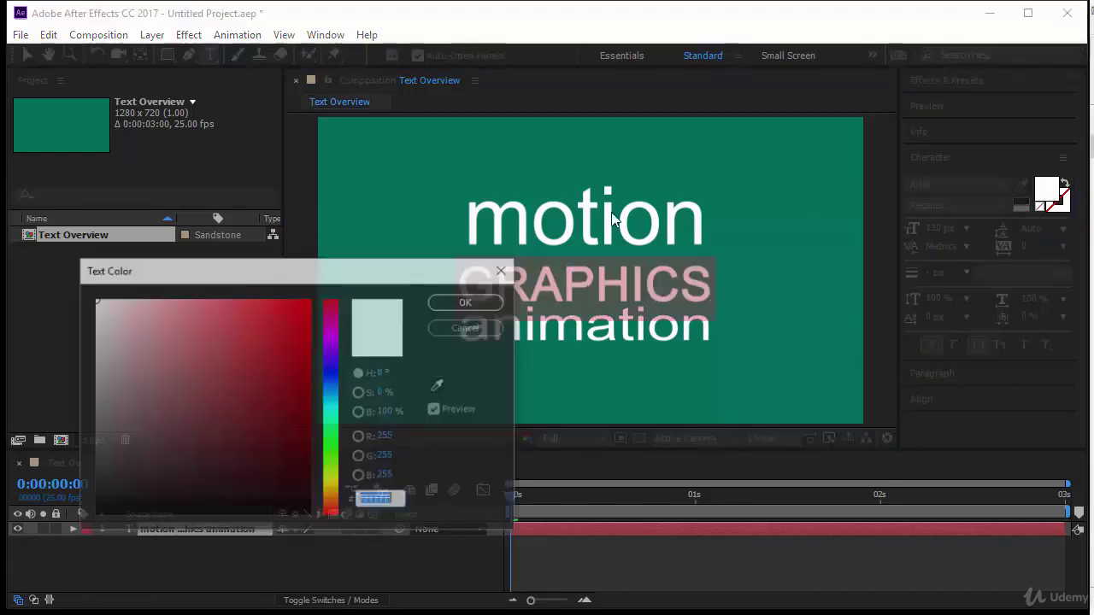
{"action": "left_click", "coordinate": [331, 368]}
{"action": "left_click", "coordinate": [309, 301]}
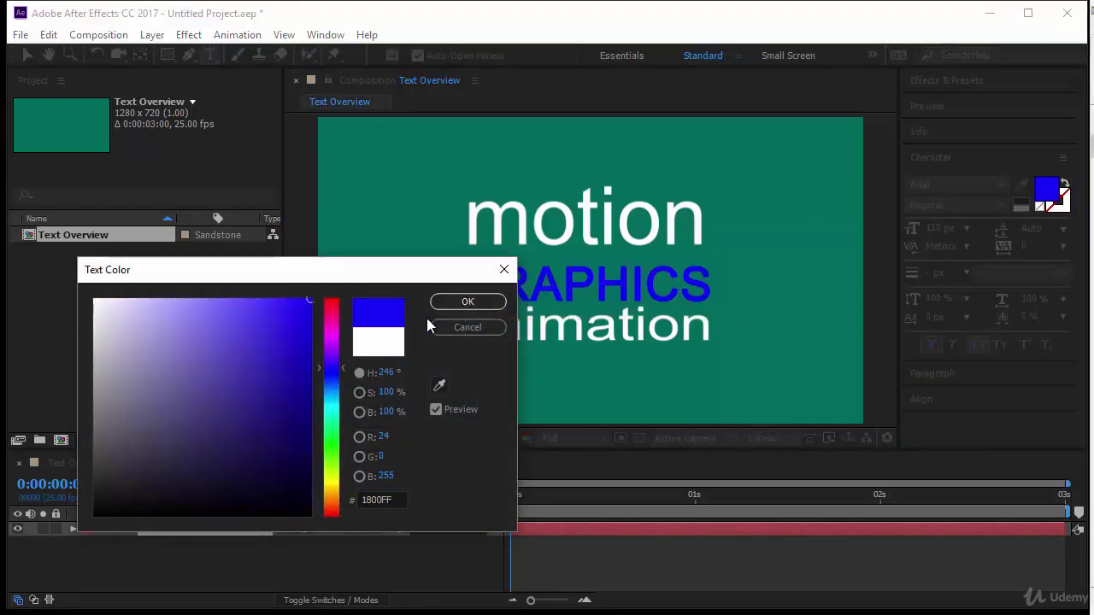
{"action": "left_click", "coordinate": [467, 302]}
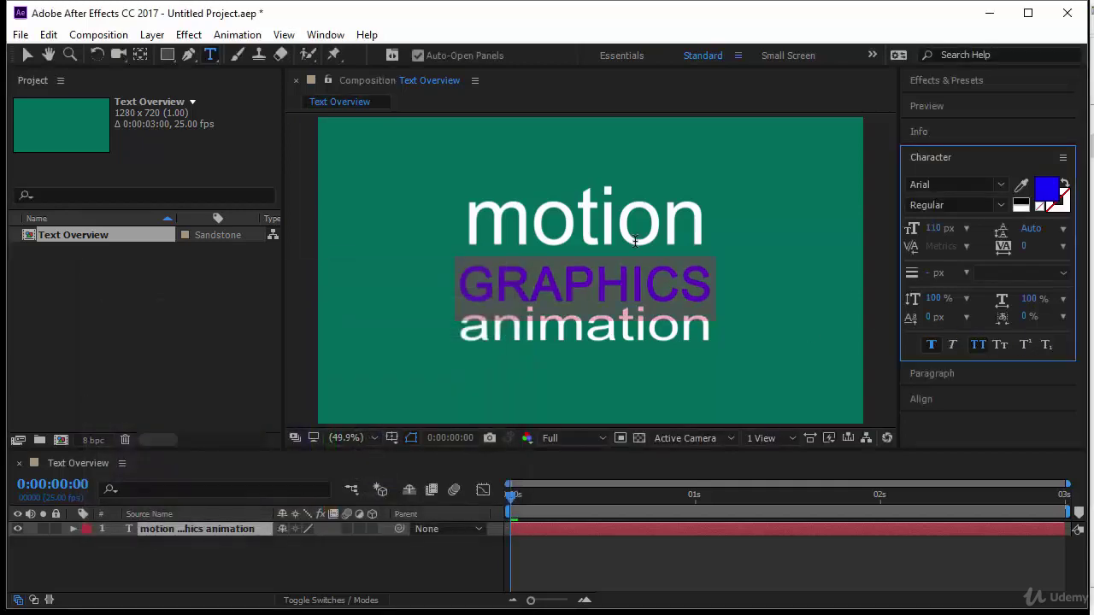
{"action": "left_click", "coordinate": [607, 287]}
{"action": "left_click", "coordinate": [26, 55]}
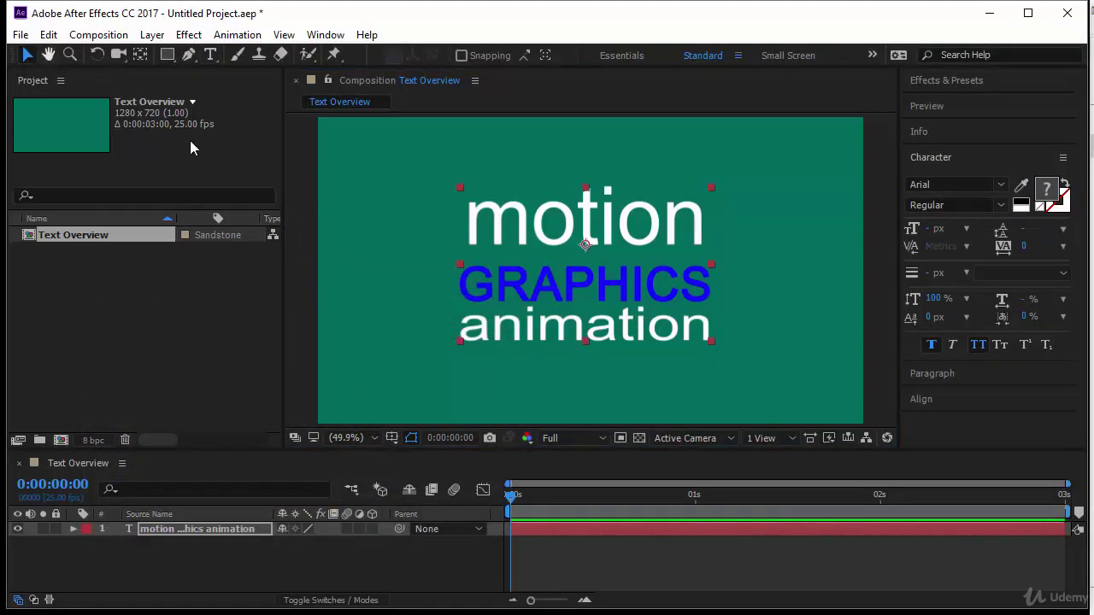
Open the text for editing from its timeline layer, place the cursor in "motion" and return to the Selection tool.
{"action": "left_click", "coordinate": [208, 530]}
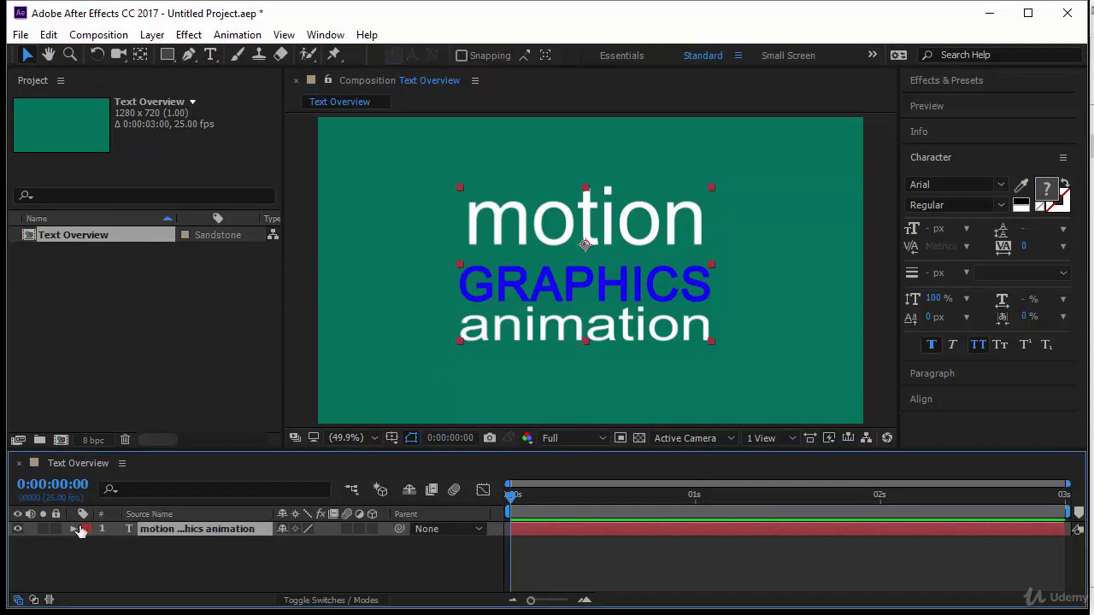
{"action": "double_click", "coordinate": [179, 530]}
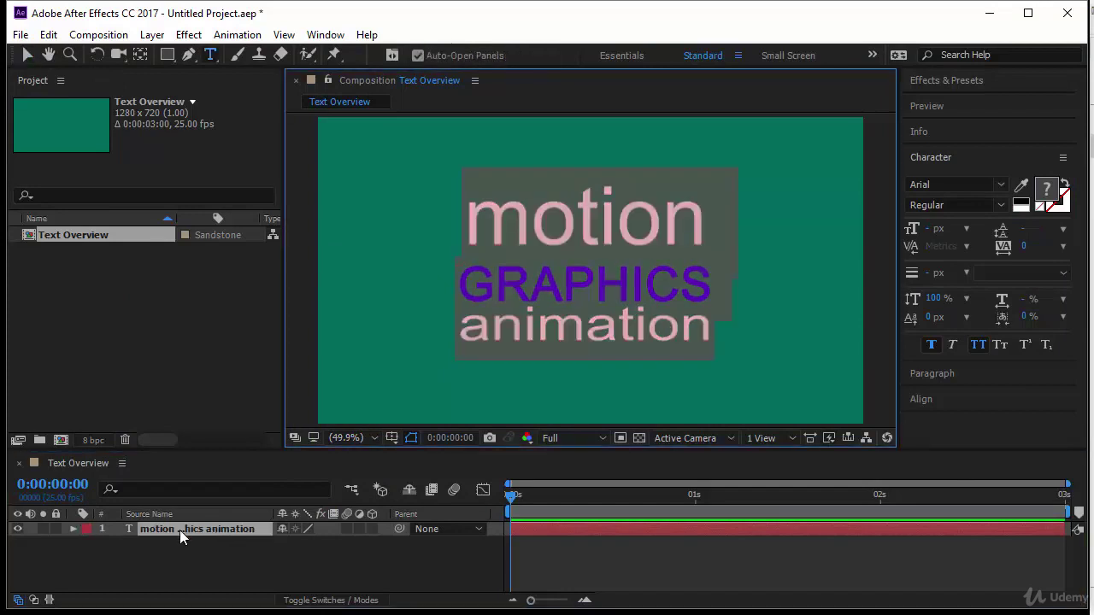
{"action": "left_click", "coordinate": [595, 248]}
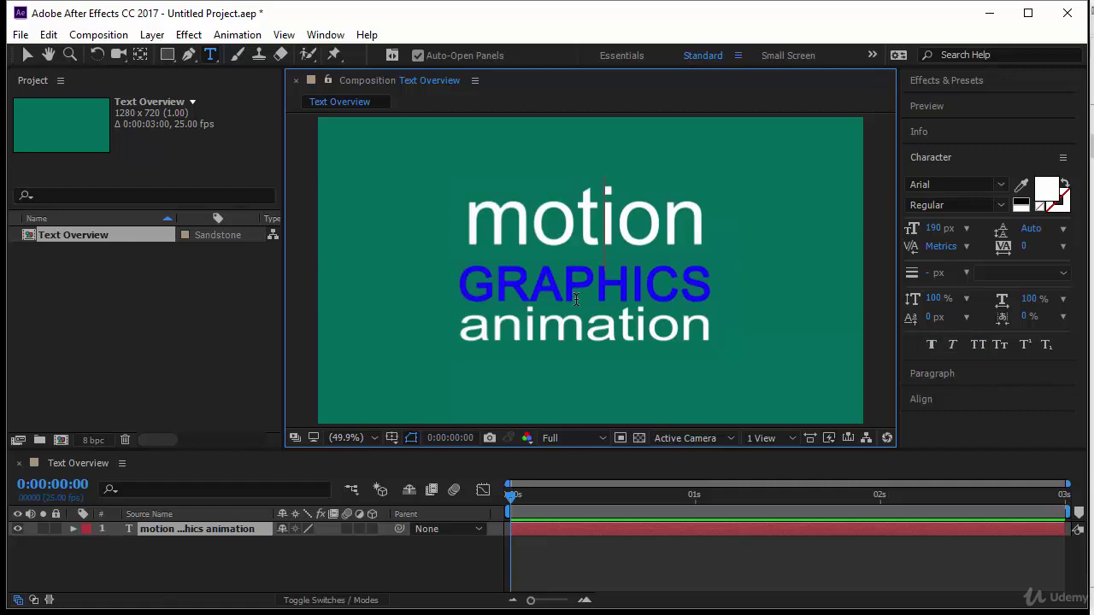
{"action": "left_click", "coordinate": [26, 55]}
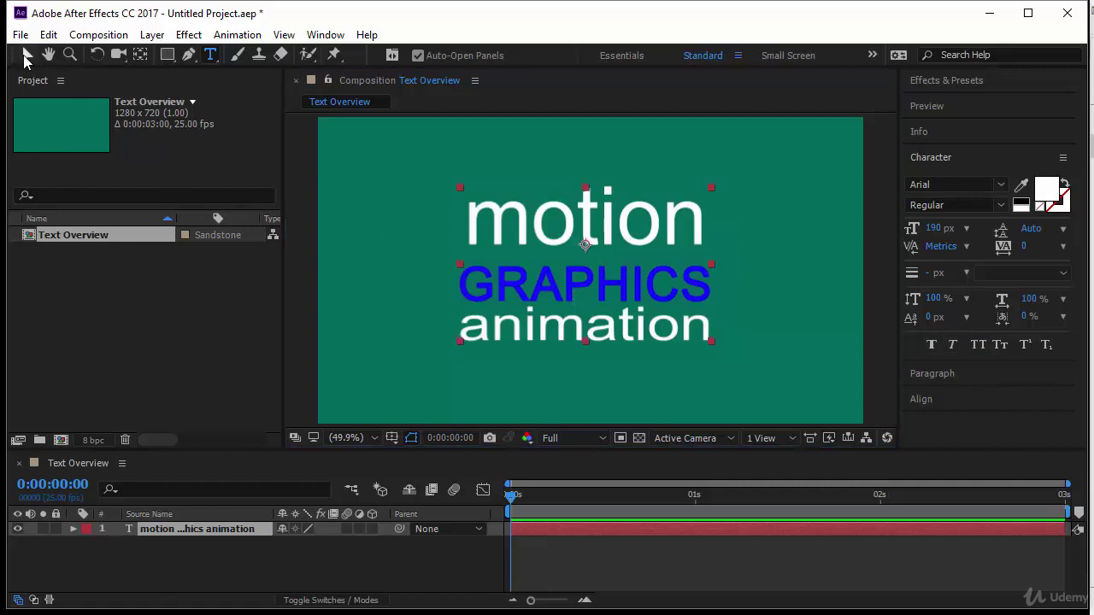
Enter text editing with the Type tool, place the cursor in "GRAPHICS" and return to the Selection tool.
{"action": "left_click", "coordinate": [210, 54]}
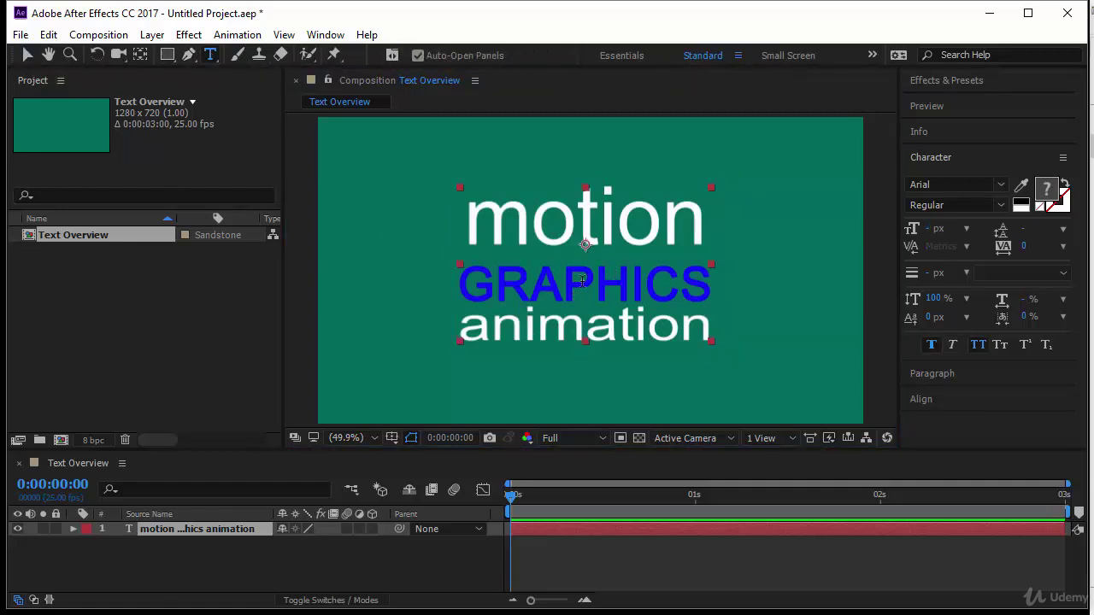
{"action": "left_click", "coordinate": [651, 291]}
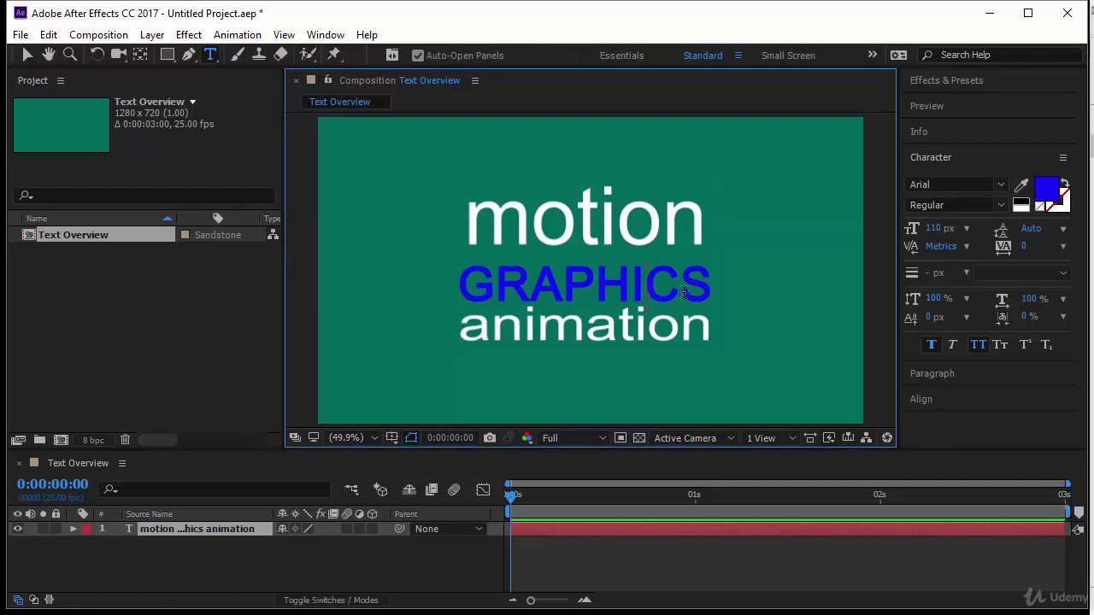
{"action": "left_click", "coordinate": [685, 294], "text": "shift"}
{"action": "left_click", "coordinate": [643, 295]}
{"action": "left_click", "coordinate": [28, 54]}
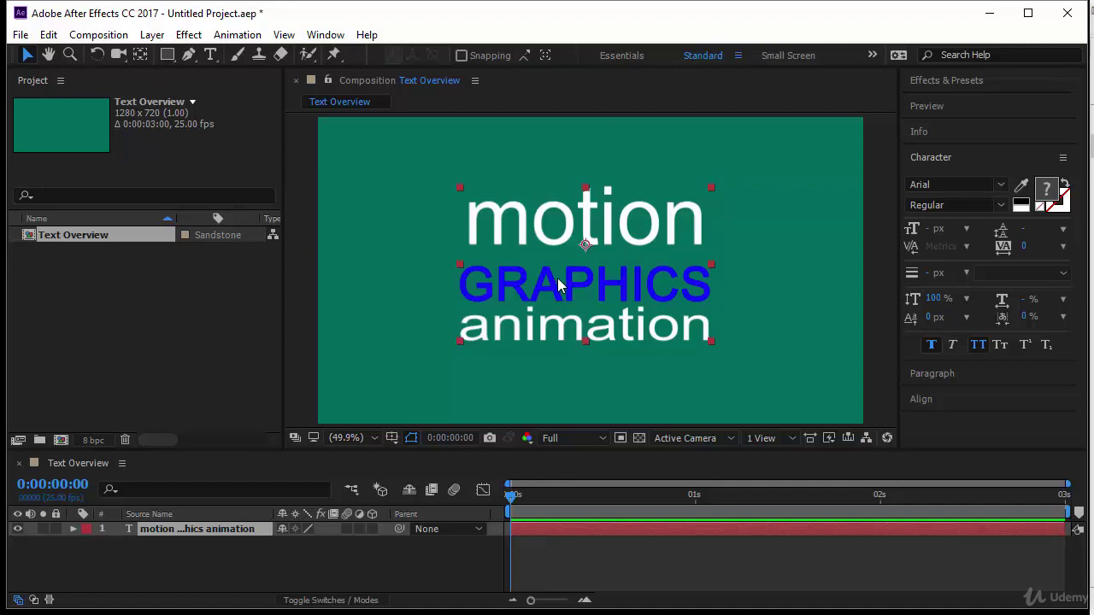
Expand the text layer's Transform properties and enlarge the timeline area to show them down to Opacity.
{"action": "left_click", "coordinate": [73, 529]}
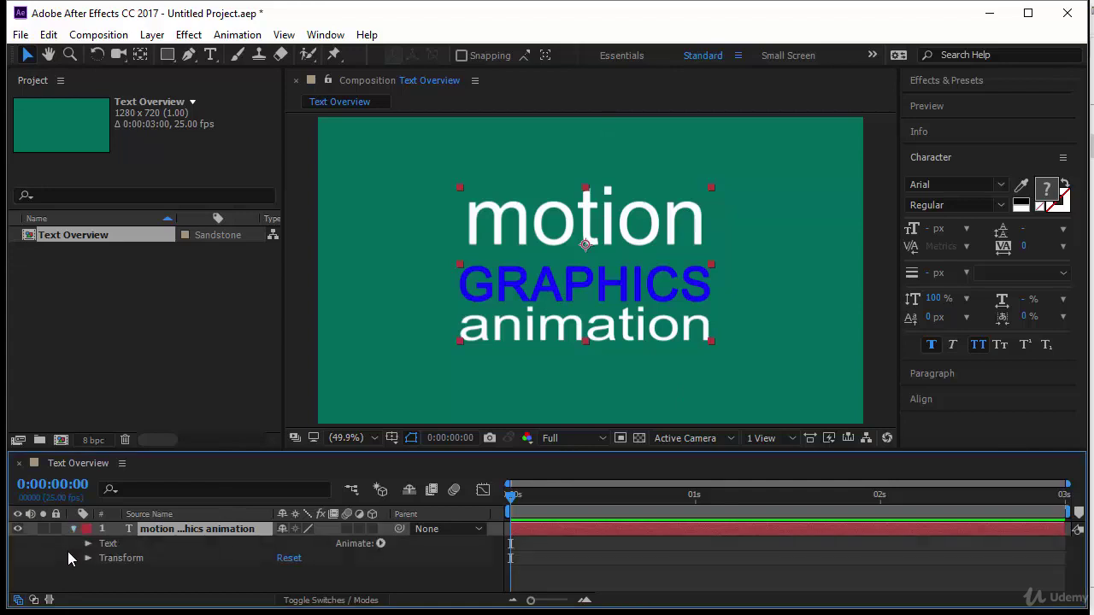
{"action": "left_click", "coordinate": [88, 558]}
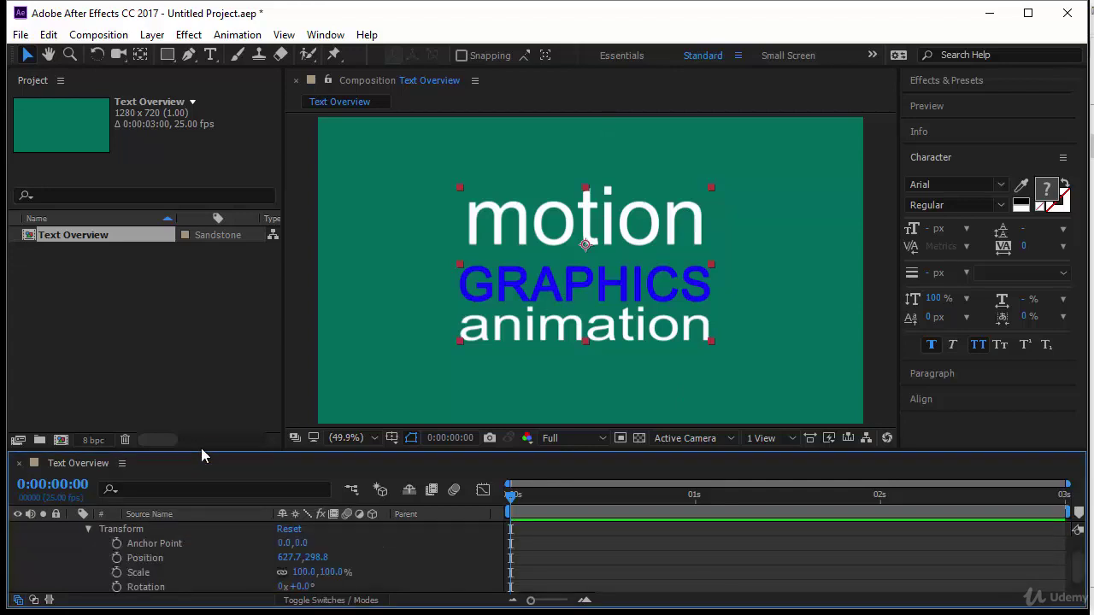
{"action": "left_click_drag", "start_coordinate": [201, 449], "coordinate": [202, 406]}
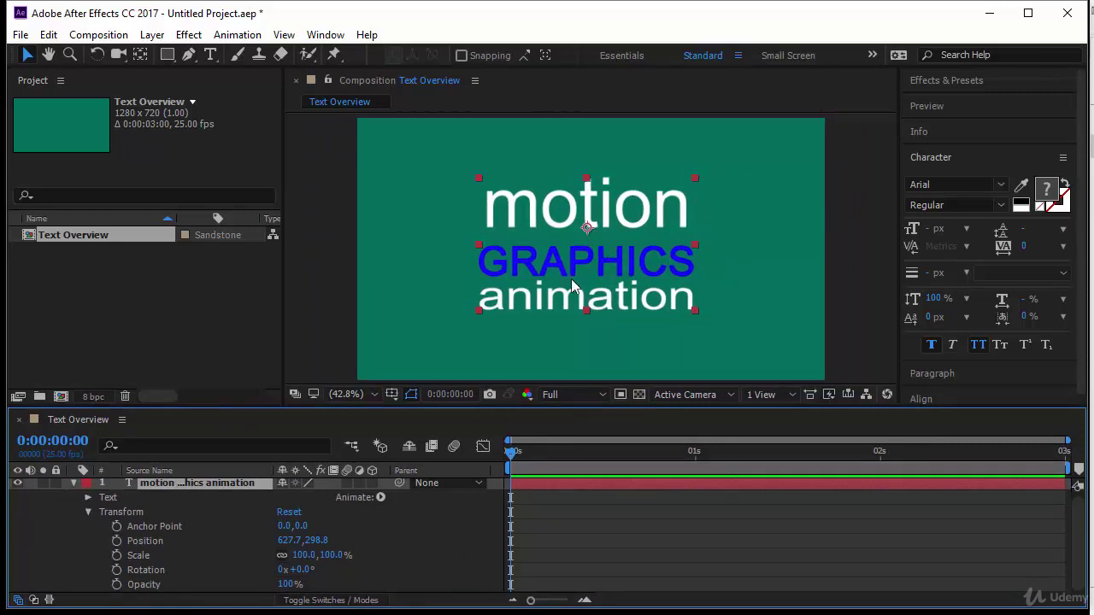
Try scaling the text layer proportionally to about 86% by its corner handle and undo the scaling.
{"action": "left_click", "coordinate": [694, 181]}
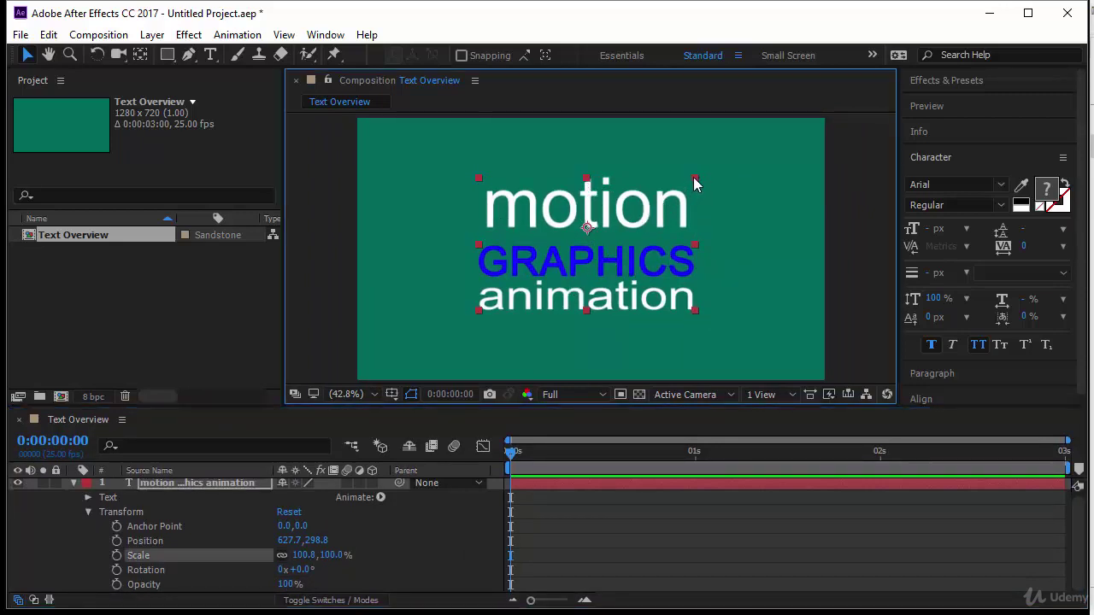
{"action": "mouse_move", "coordinate": [694, 182]}
{"action": "left_mouse_down"}
{"action": "mouse_move", "coordinate": [664, 208]}
{"action": "mouse_move", "coordinate": [692, 203]}
{"action": "mouse_move", "coordinate": [740, 162]}
{"action": "mouse_move", "coordinate": [681, 204]}
{"action": "mouse_move", "coordinate": [726, 176]}
{"action": "mouse_move", "coordinate": [701, 194]}
{"action": "left_mouse_up"}
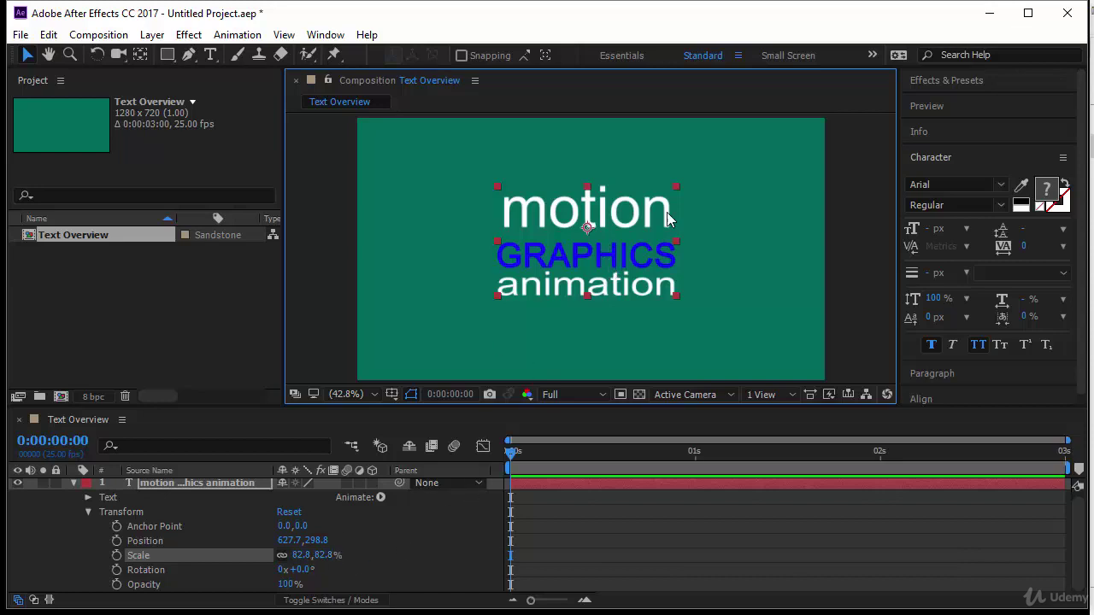
{"action": "left_click_drag", "start_coordinate": [677, 186], "coordinate": [703, 236]}
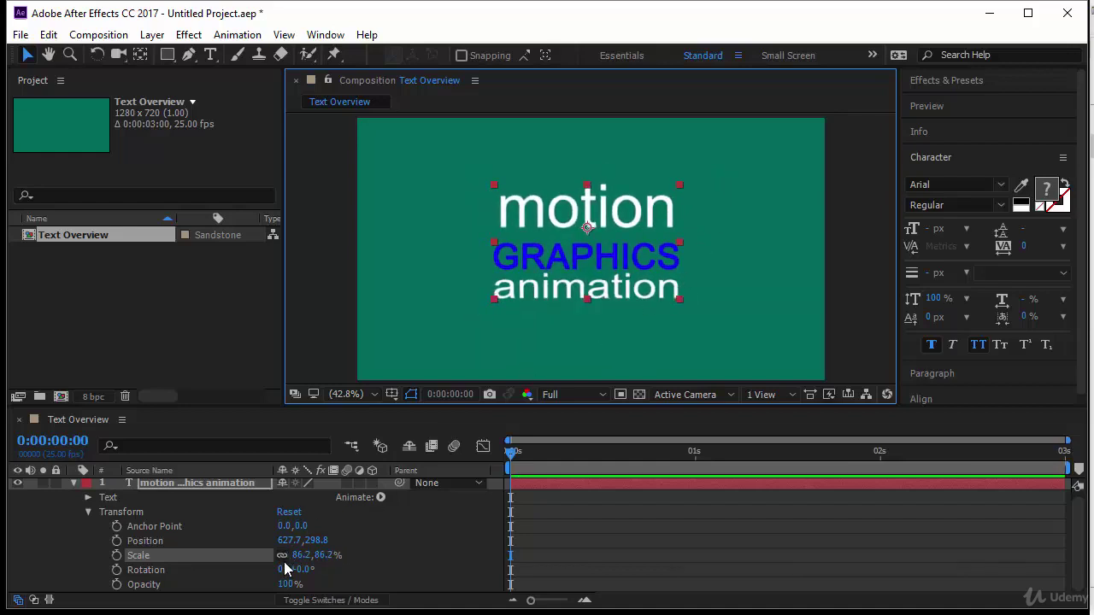
{"action": "key", "text": "ctrl+z"}
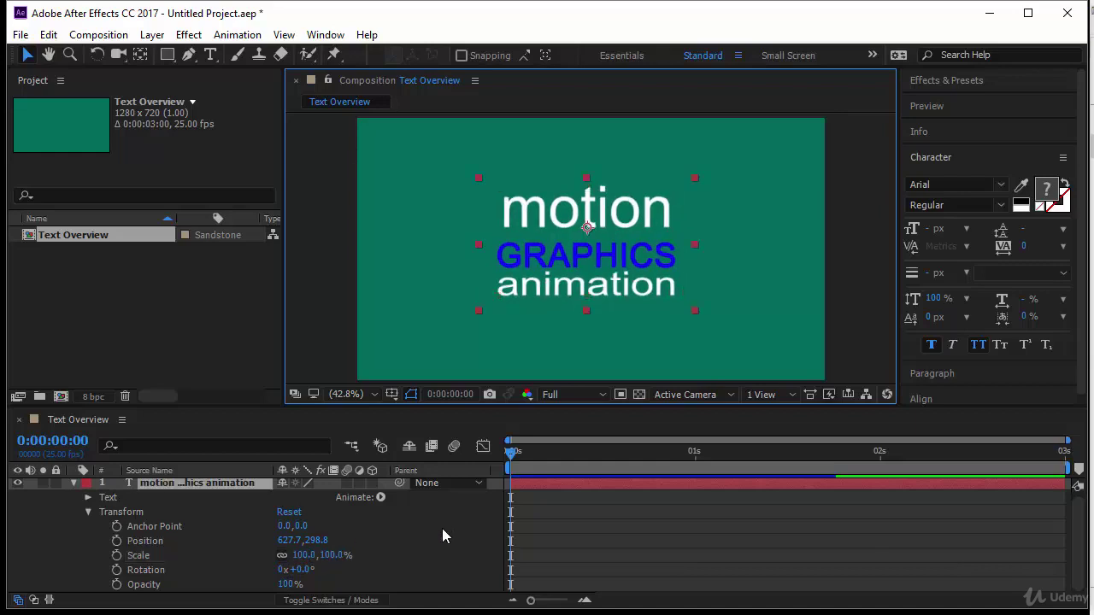
{"action": "key", "text": "ctrl+z"}
Stretch the text layer freely to about 136.5 by 65.6% scale and restore both scale values to 100%.
{"action": "left_click_drag", "start_coordinate": [666, 240], "coordinate": [734, 241]}
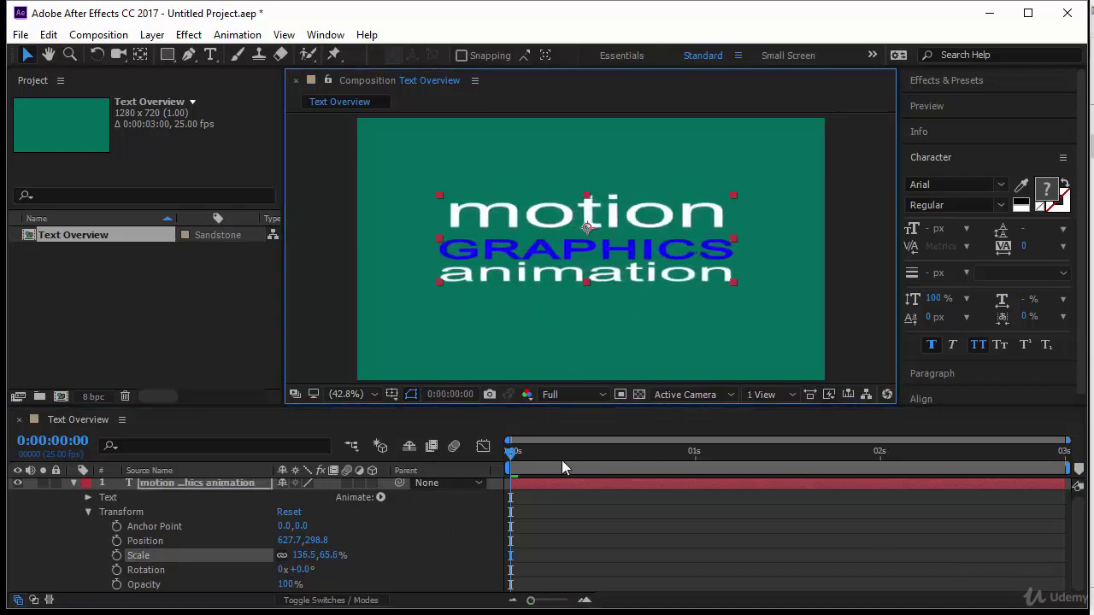
{"action": "left_click", "coordinate": [304, 555]}
{"action": "type", "text": "100"}
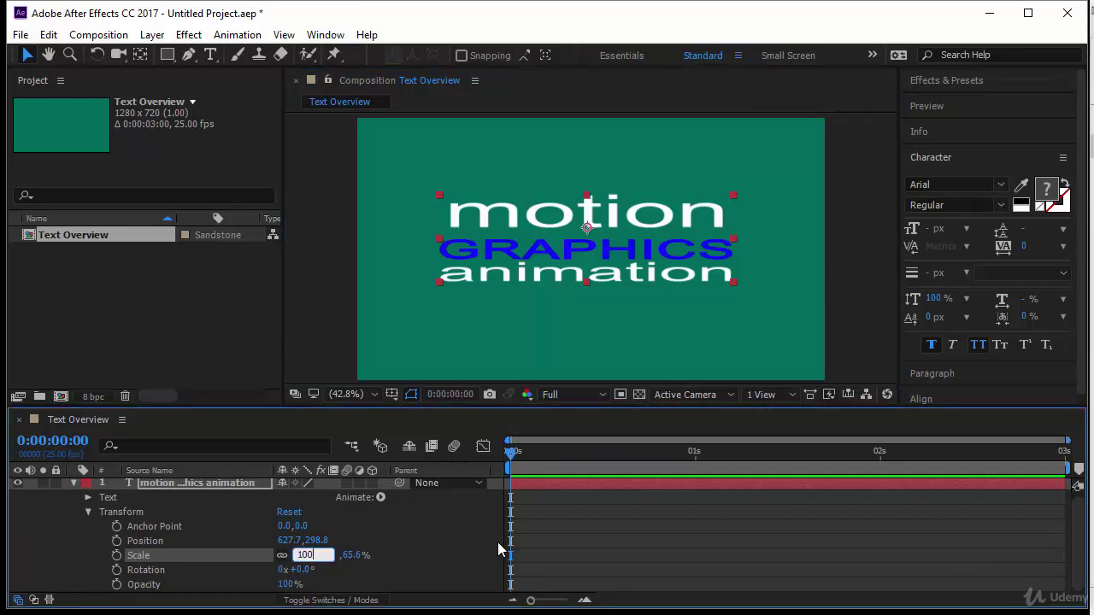
{"action": "key", "text": "Return"}
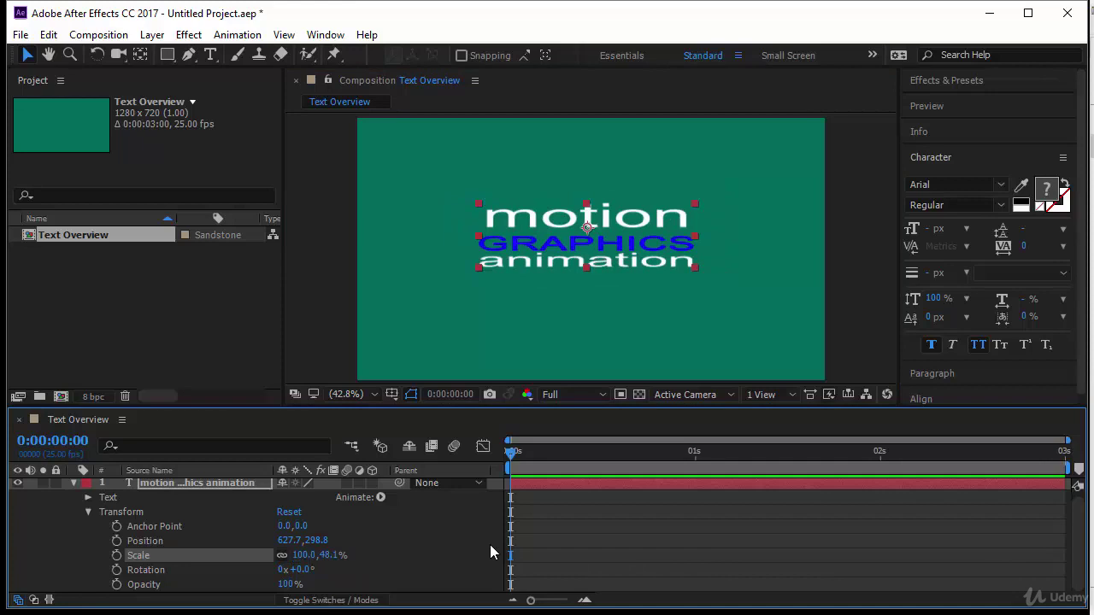
{"action": "left_click", "coordinate": [282, 555], "text": "alt"}
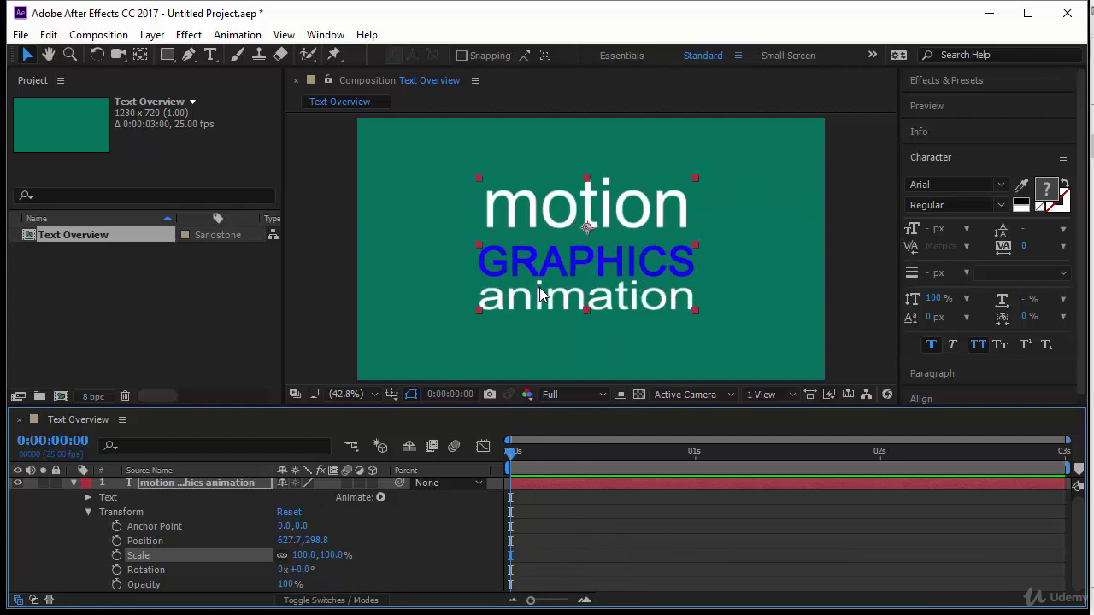
Select the word "animation" within the text layer and set its leading to 86 px.
{"action": "double_click", "coordinate": [642, 260]}
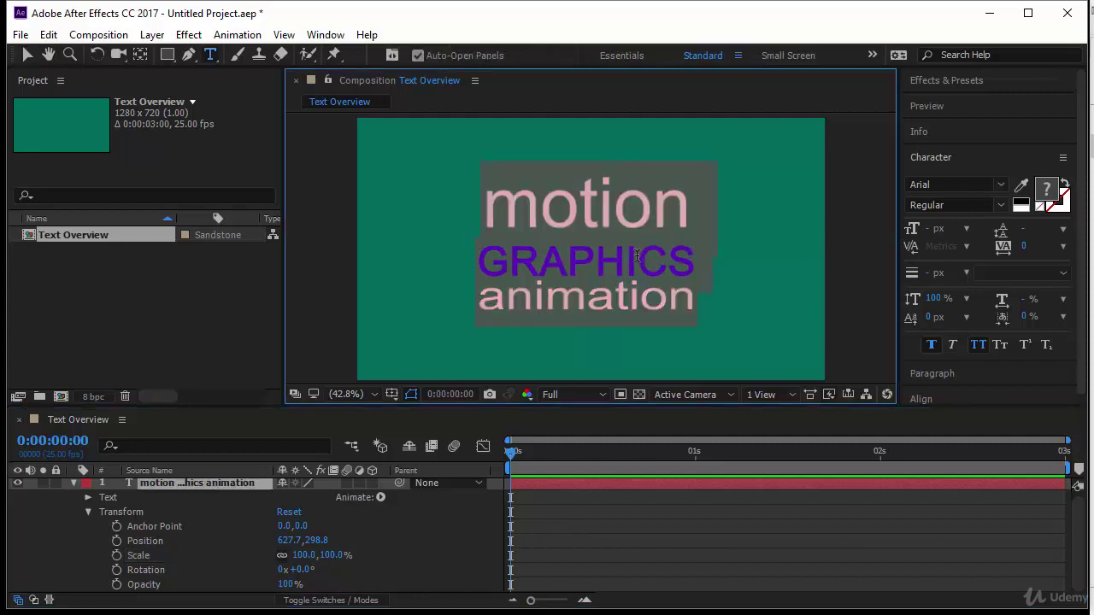
{"action": "double_click", "coordinate": [629, 258]}
{"action": "left_click_drag", "start_coordinate": [479, 299], "coordinate": [698, 305]}
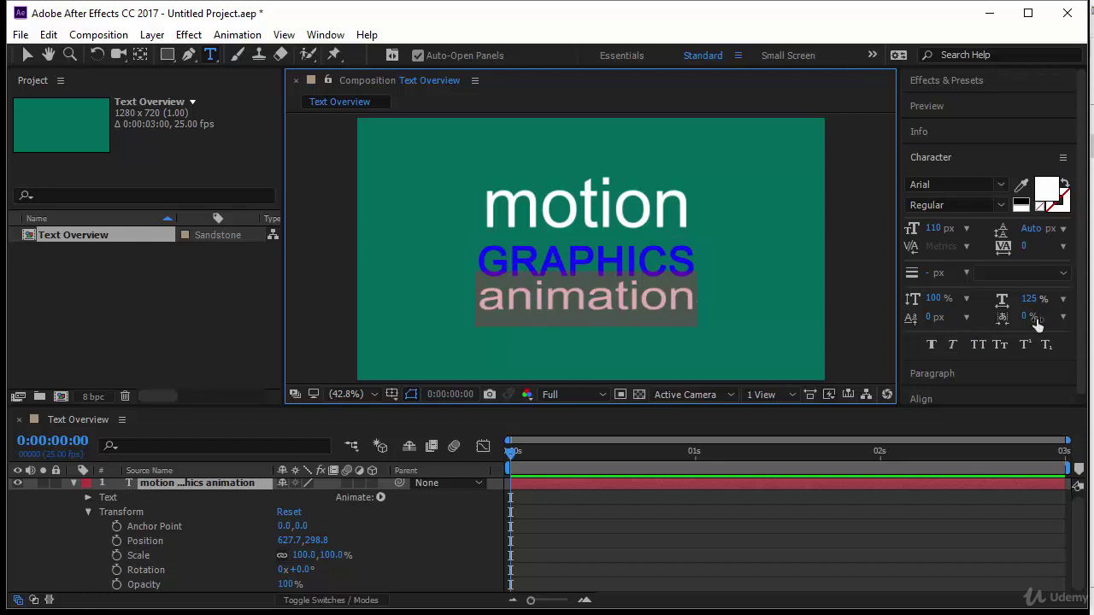
{"action": "left_click_drag", "start_coordinate": [1031, 229], "coordinate": [1036, 279]}
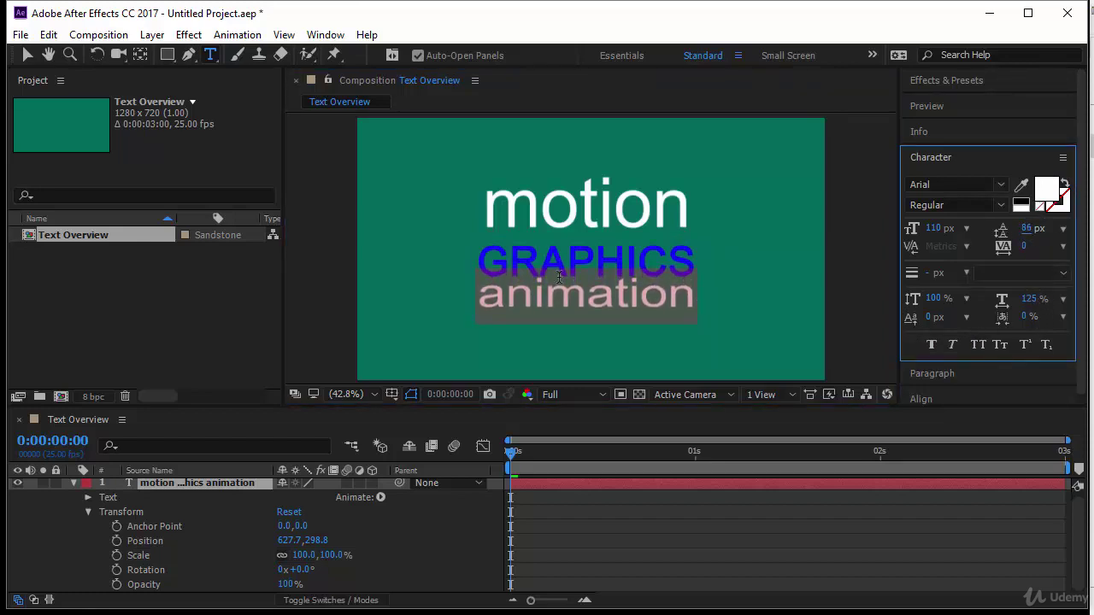